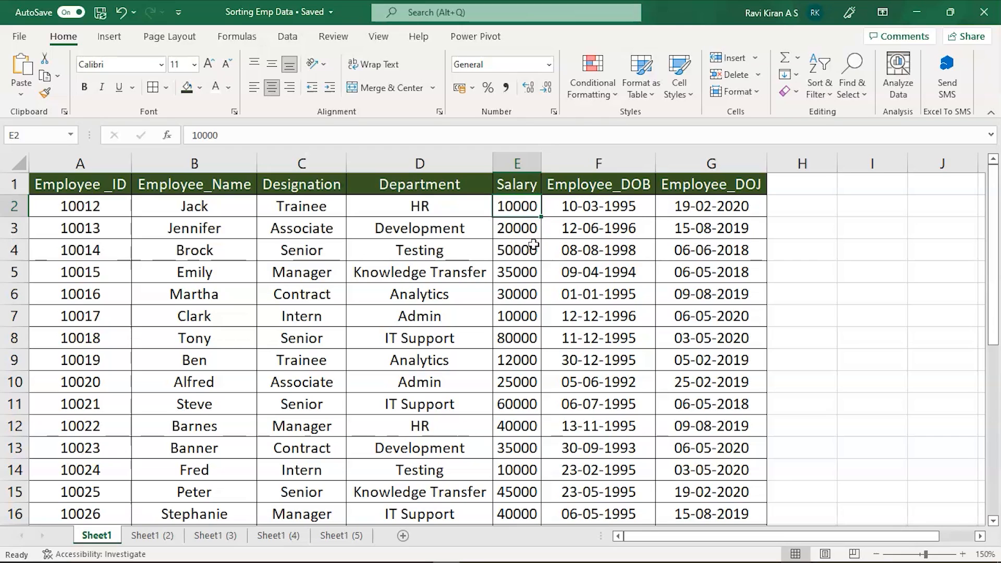
# Sort the employee table on Sheet1 by Salary from largest to smallest
pyautogui.click(517, 230)
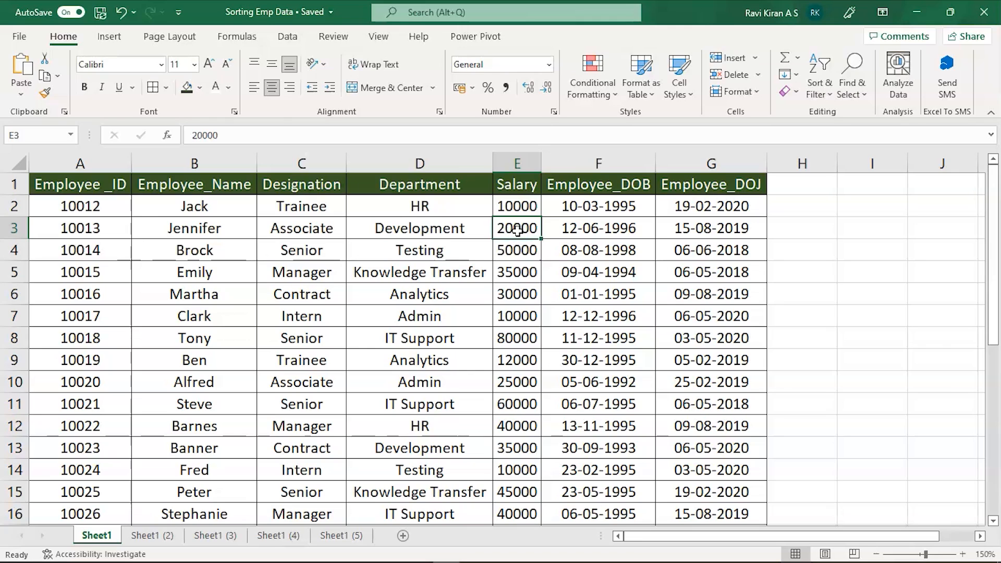
pyautogui.click(514, 200)
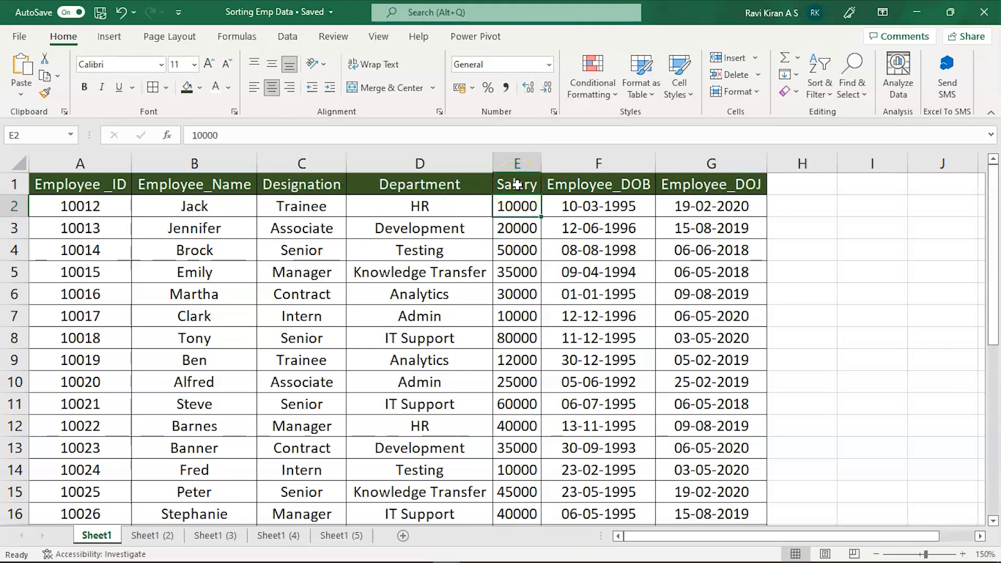
pyautogui.click(517, 159)
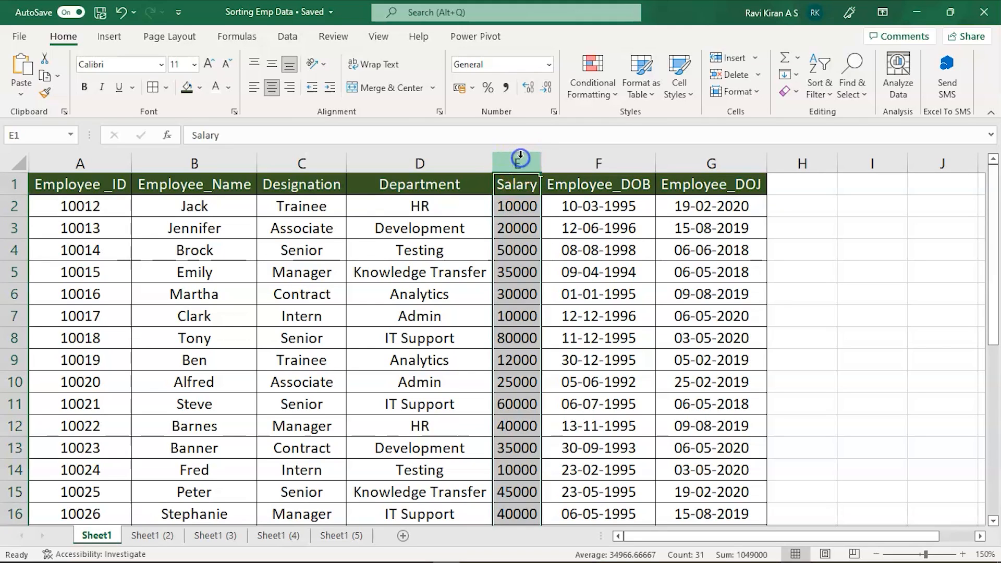
pyautogui.click(506, 230)
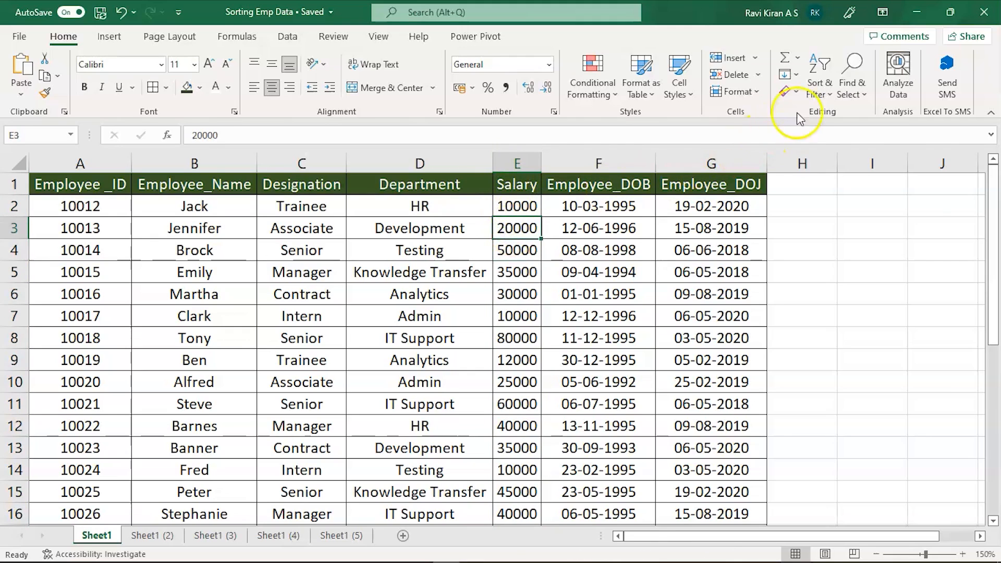
pyautogui.click(818, 96)
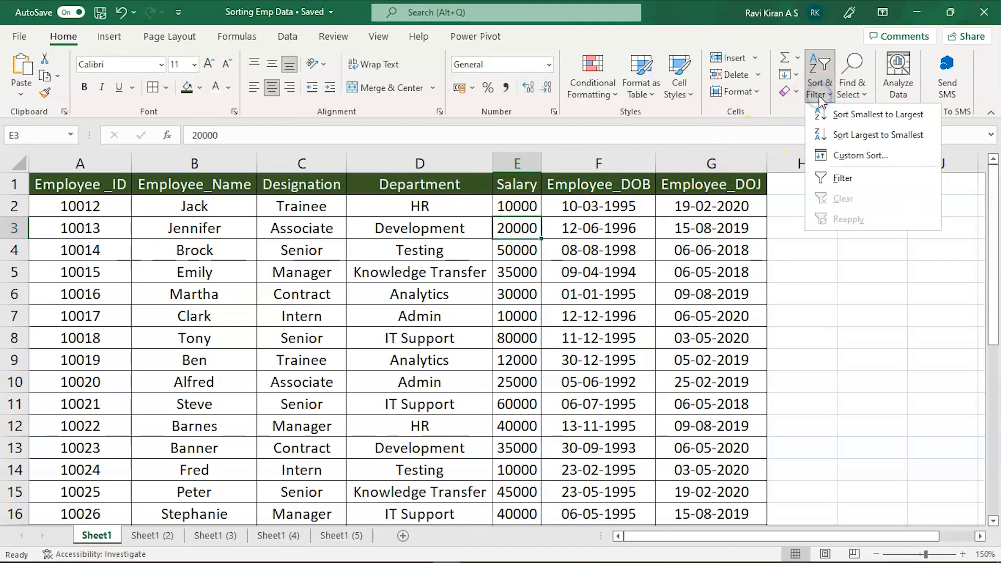
pyautogui.click(850, 135)
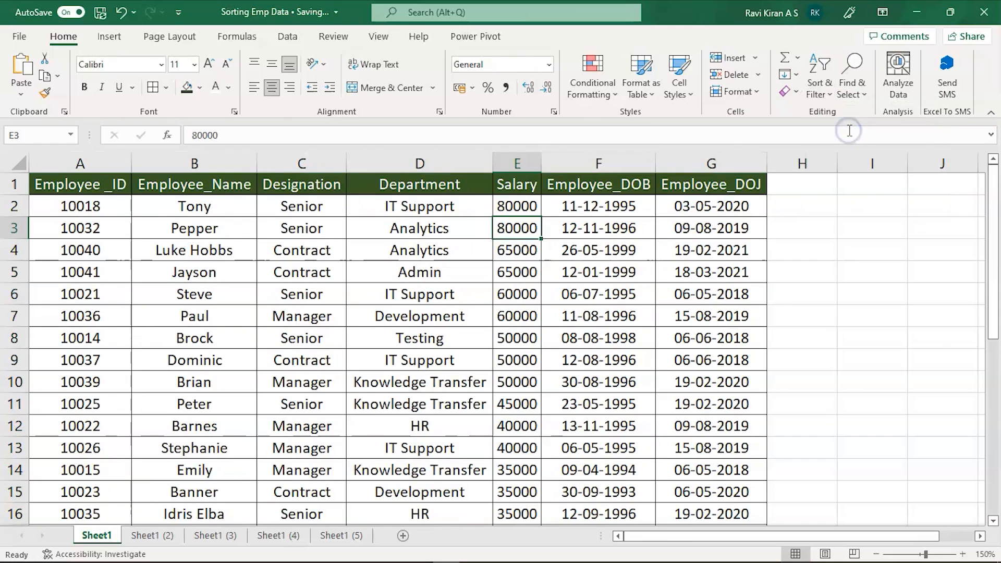
# Examine the name, designation, department and salary of the first two employees in the sorted table
pyautogui.click(196, 205)
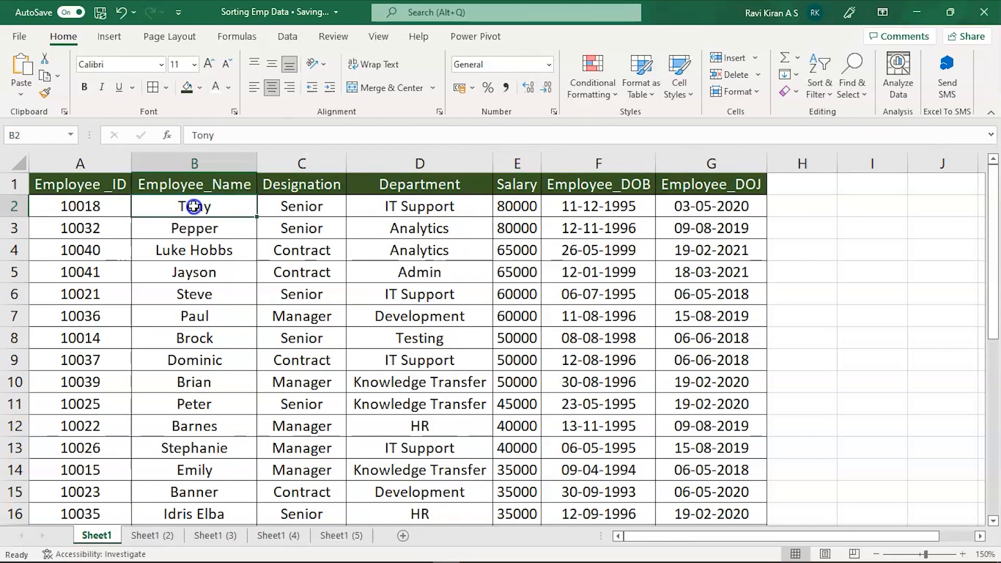
pyautogui.click(288, 206)
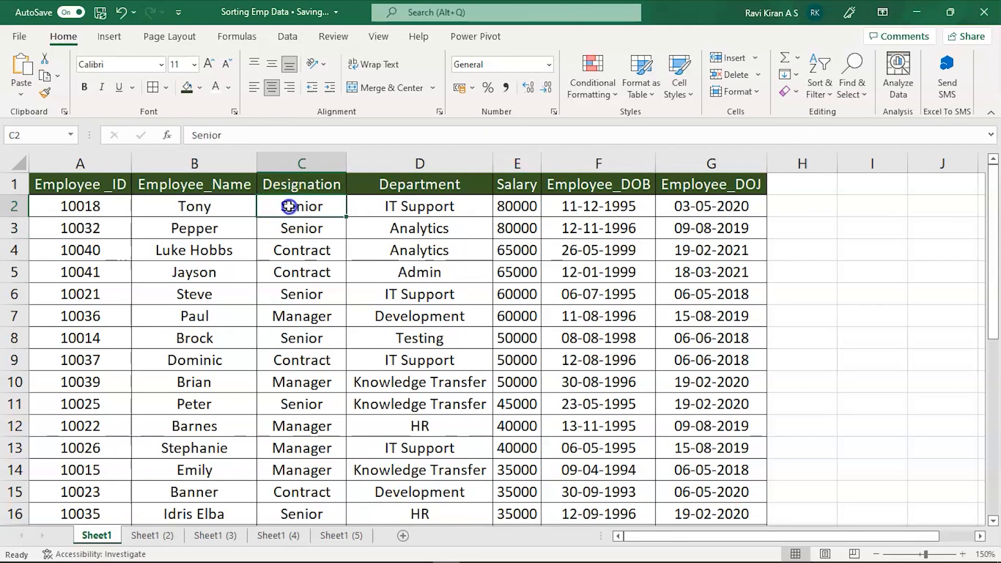
pyautogui.click(404, 205)
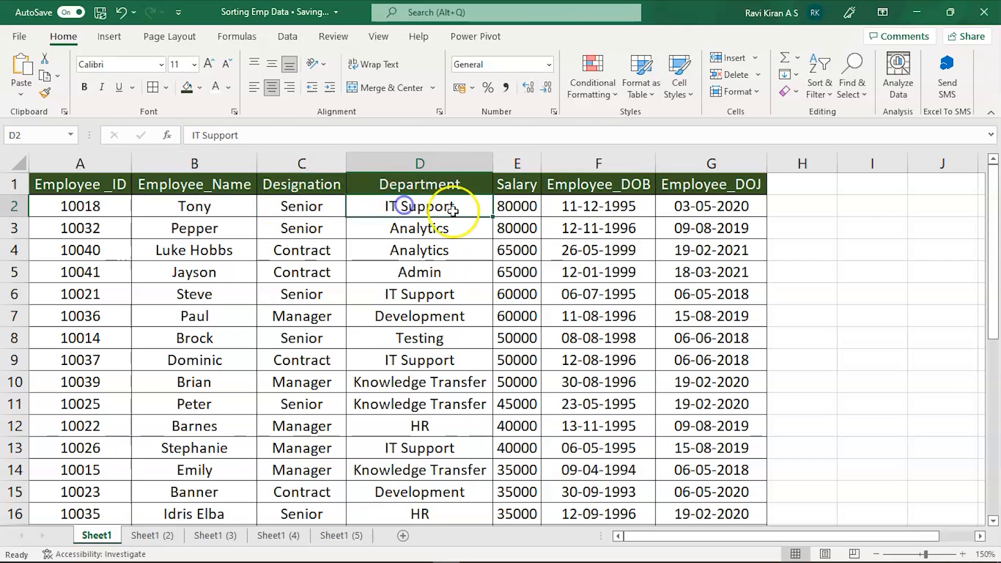
pyautogui.click(516, 203)
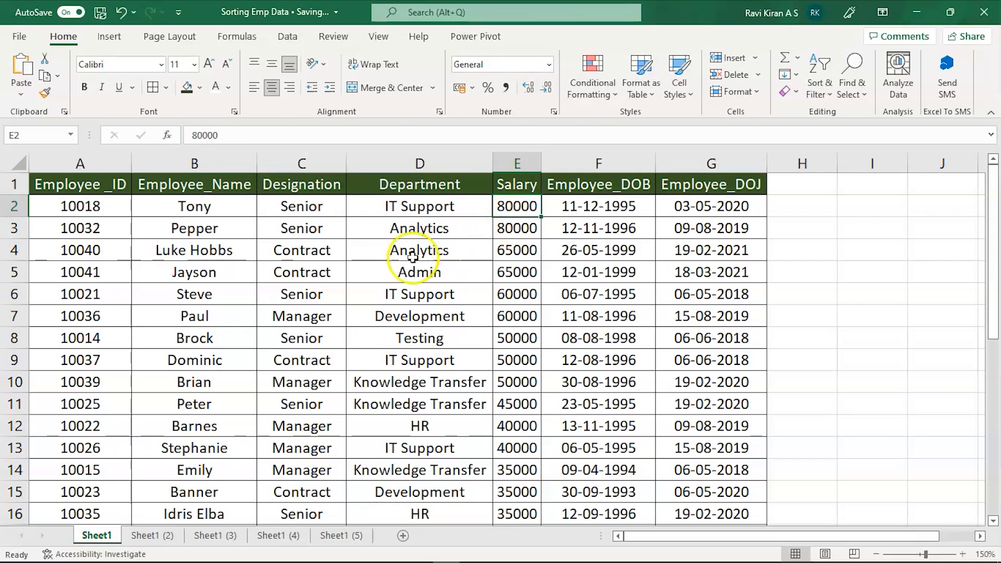
pyautogui.click(179, 227)
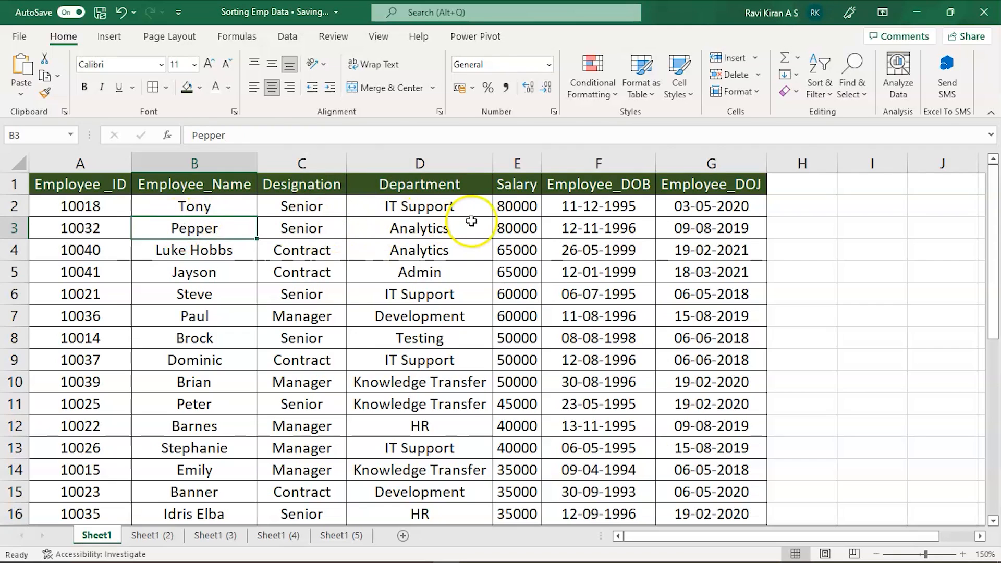
pyautogui.click(424, 237)
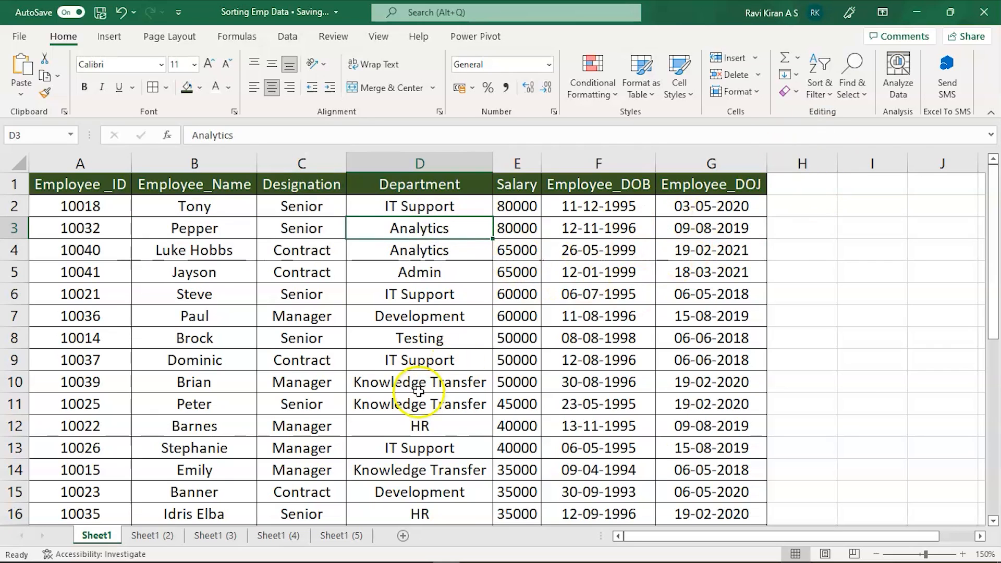
# Sort the employee table on Sheet1 (2) by Employee_DOB from oldest to newest
pyautogui.click(149, 539)
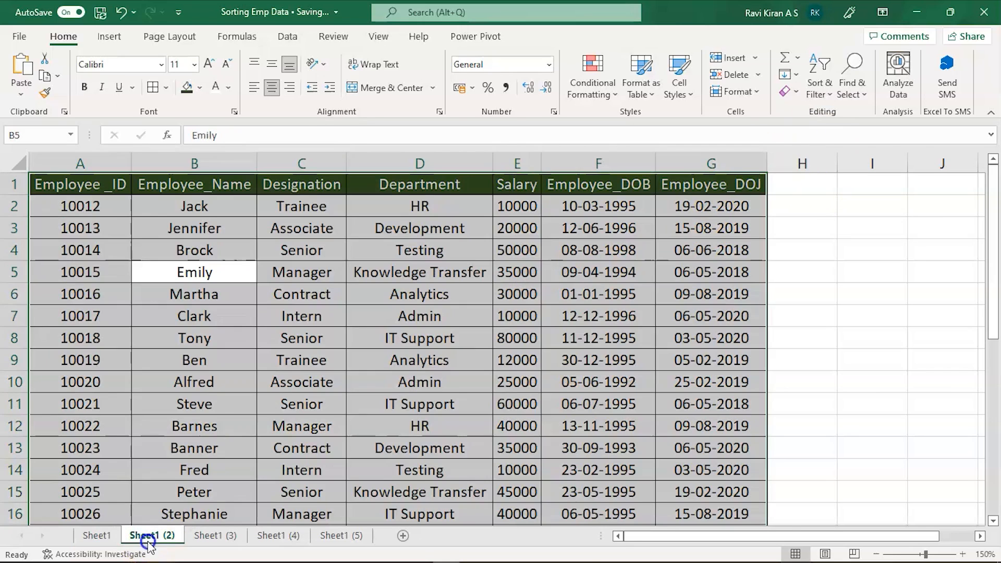
pyautogui.click(374, 352)
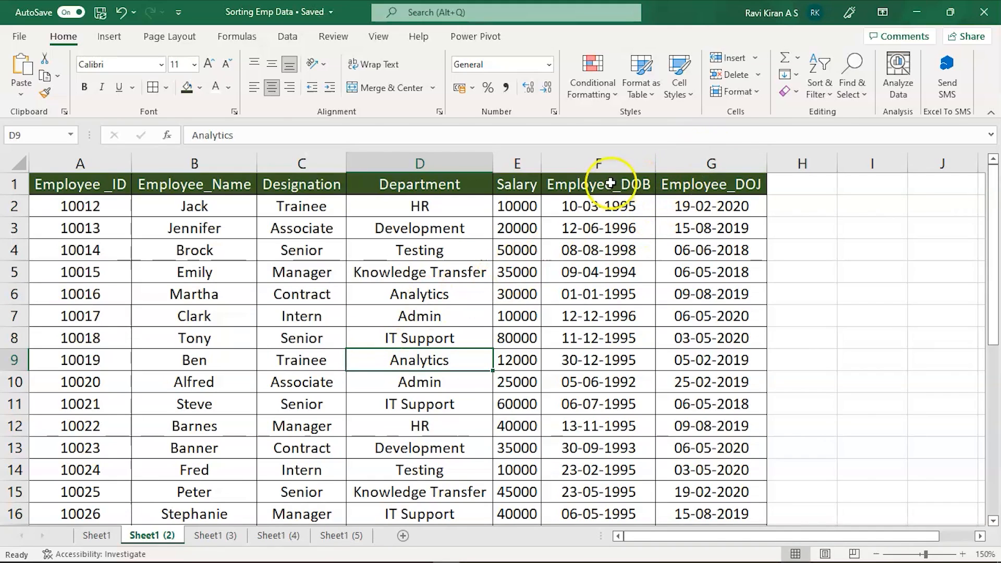
pyautogui.click(607, 164)
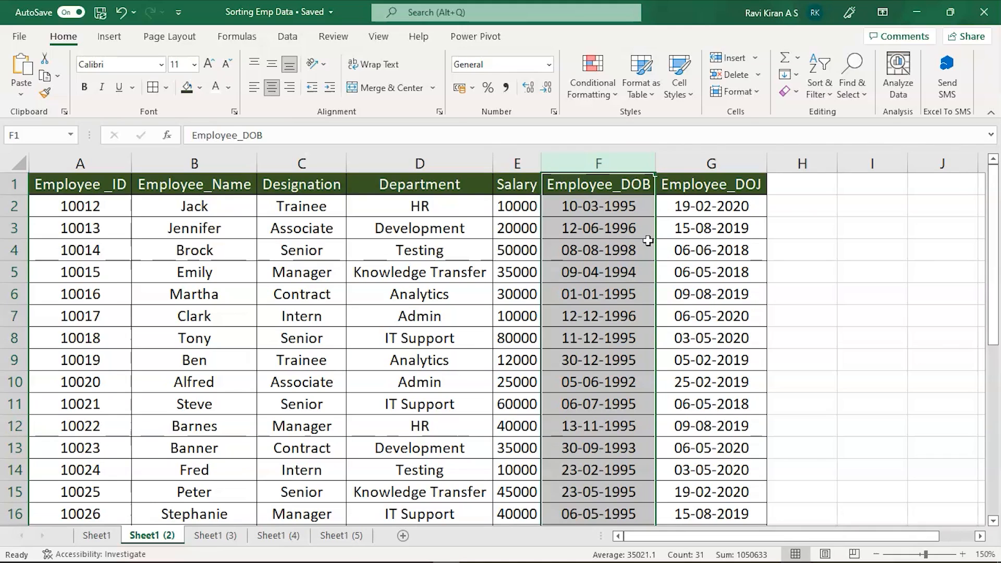
pyautogui.click(612, 161)
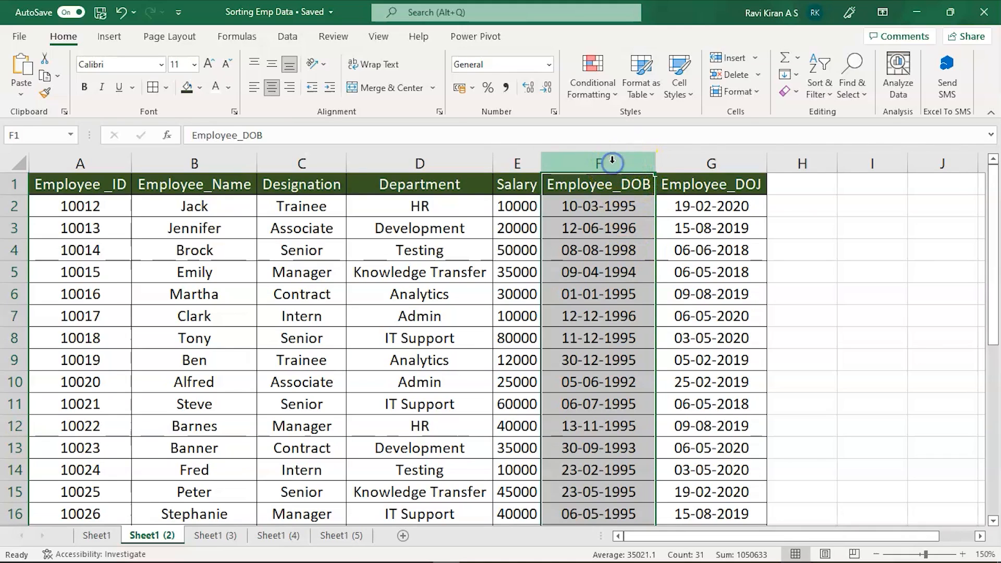
pyautogui.click(594, 224)
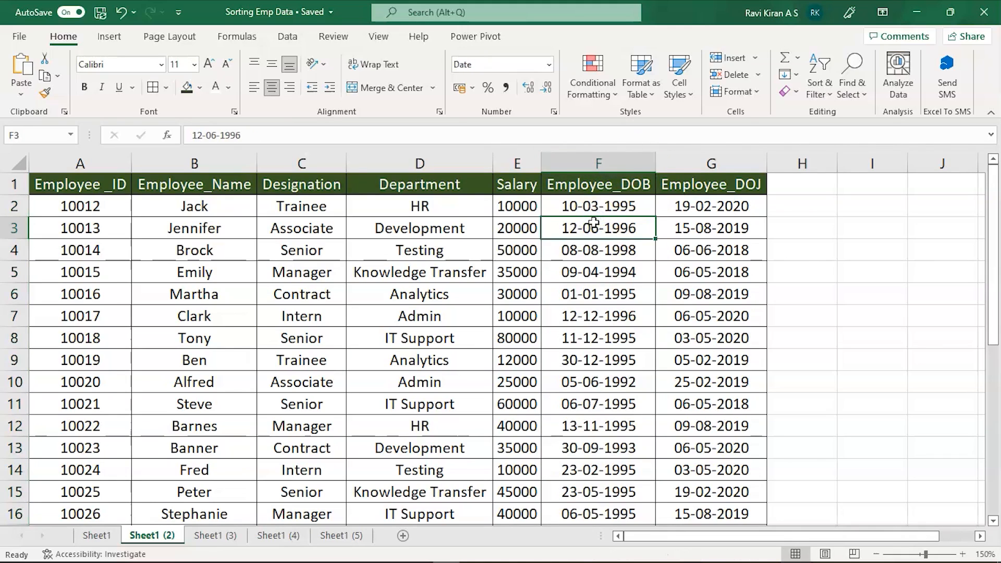
pyautogui.click(823, 92)
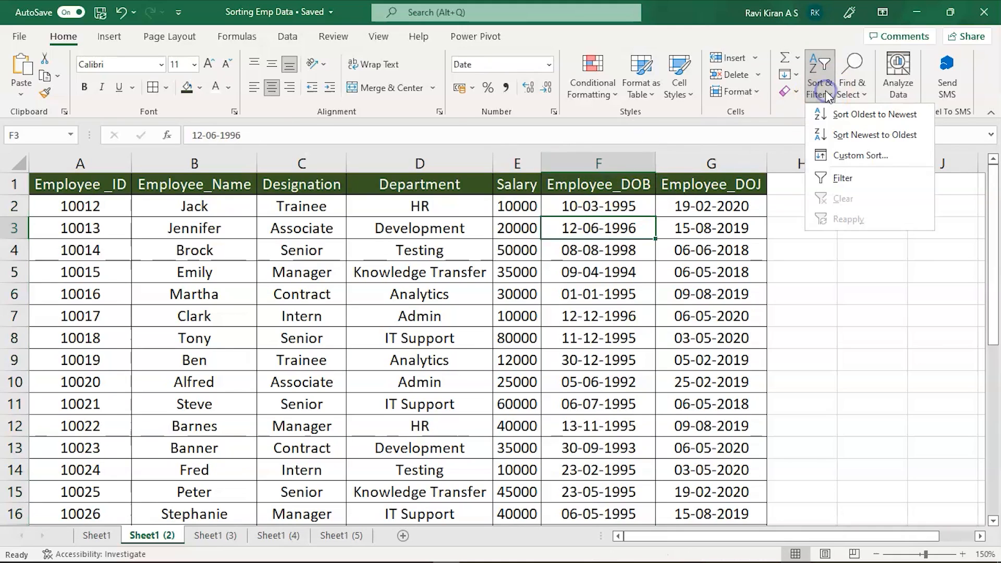
pyautogui.click(849, 137)
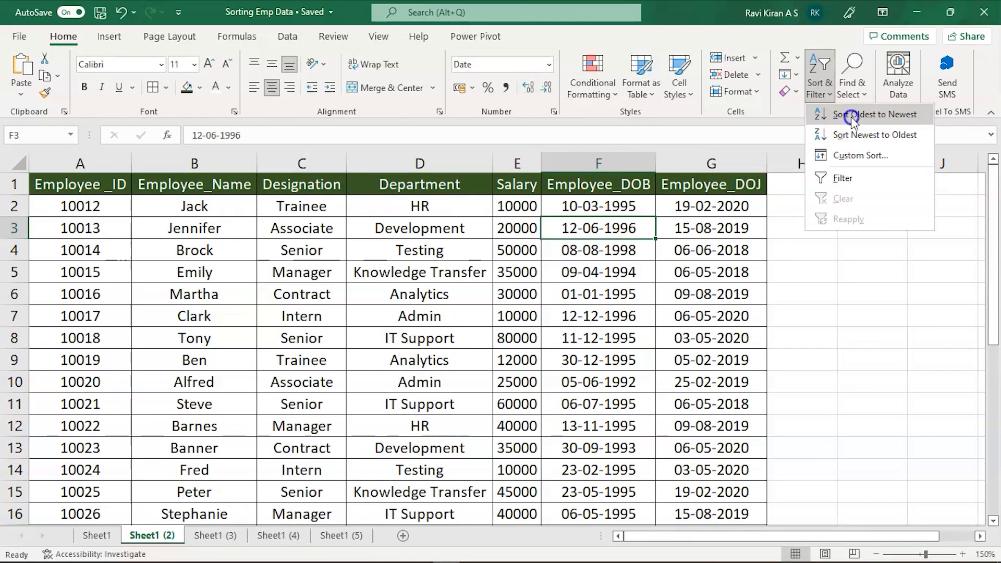
pyautogui.click(851, 119)
# Examine the first employee's birth date, department and salary on Sheet1 (2), and compare the sorting with Sheet1
pyautogui.click(613, 205)
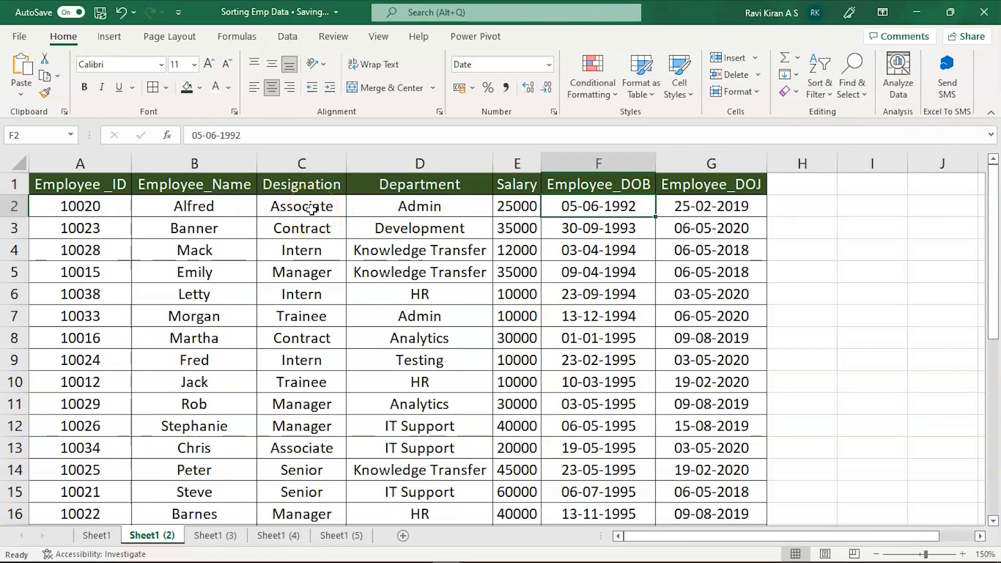
pyautogui.click(418, 204)
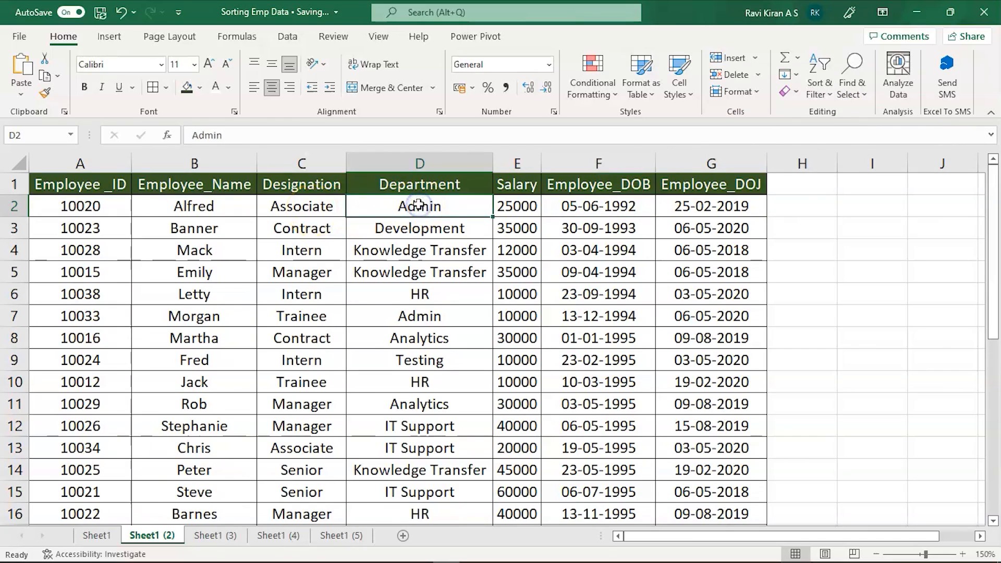
pyautogui.click(516, 208)
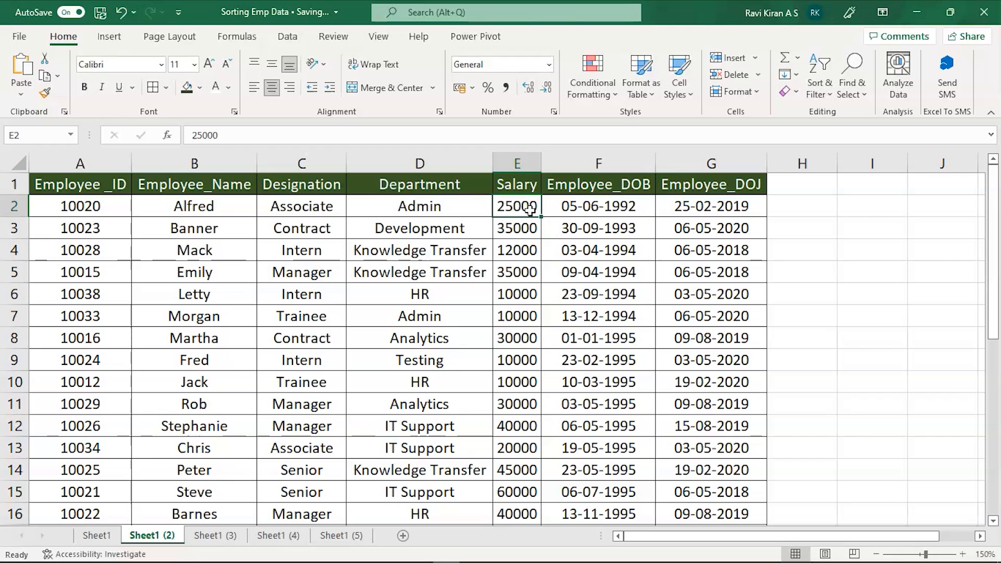
pyautogui.click(101, 535)
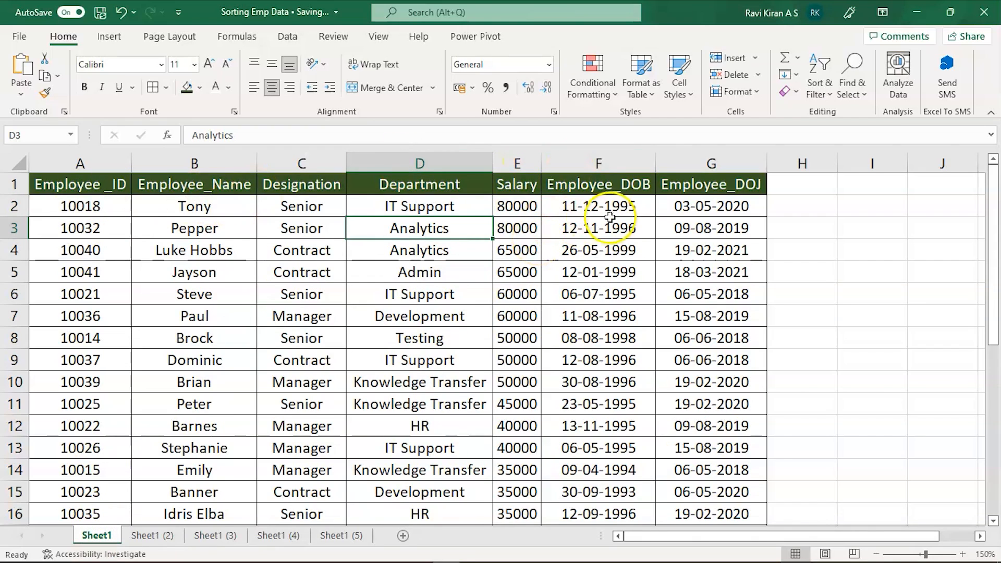
pyautogui.click(144, 537)
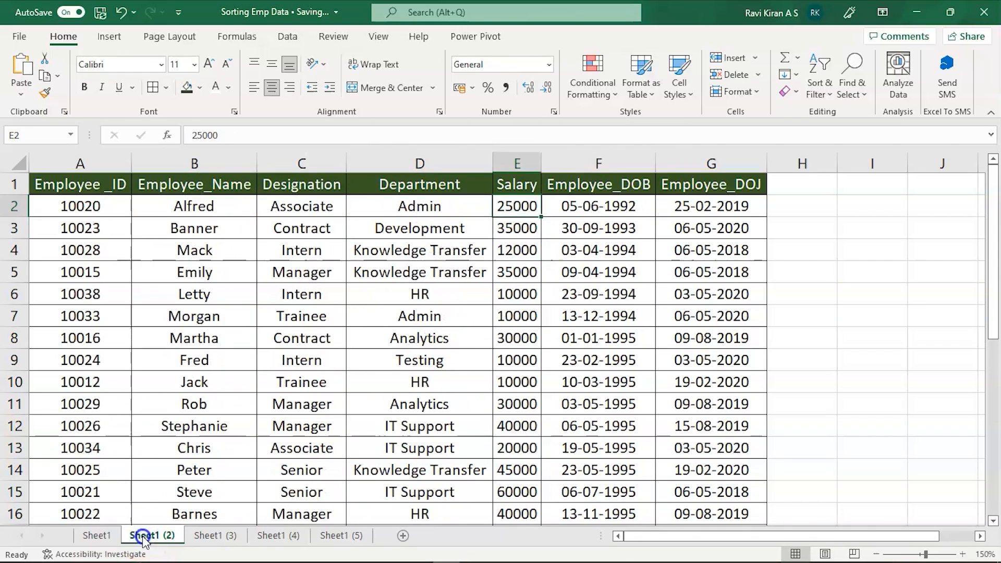
pyautogui.click(612, 205)
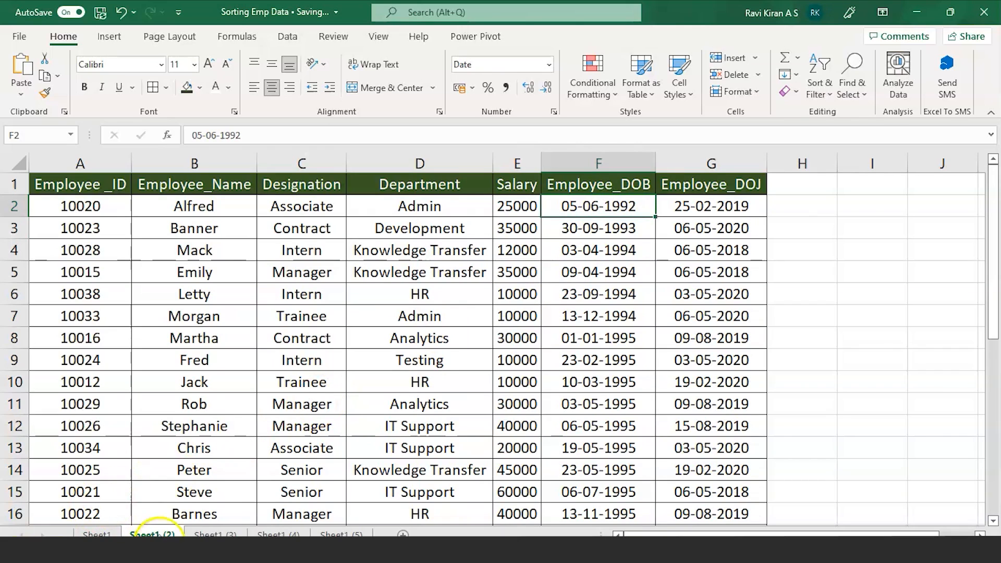
# Delete the Employee_ID, Designation and Department columns from the table on Sheet1 (3)
pyautogui.click(214, 535)
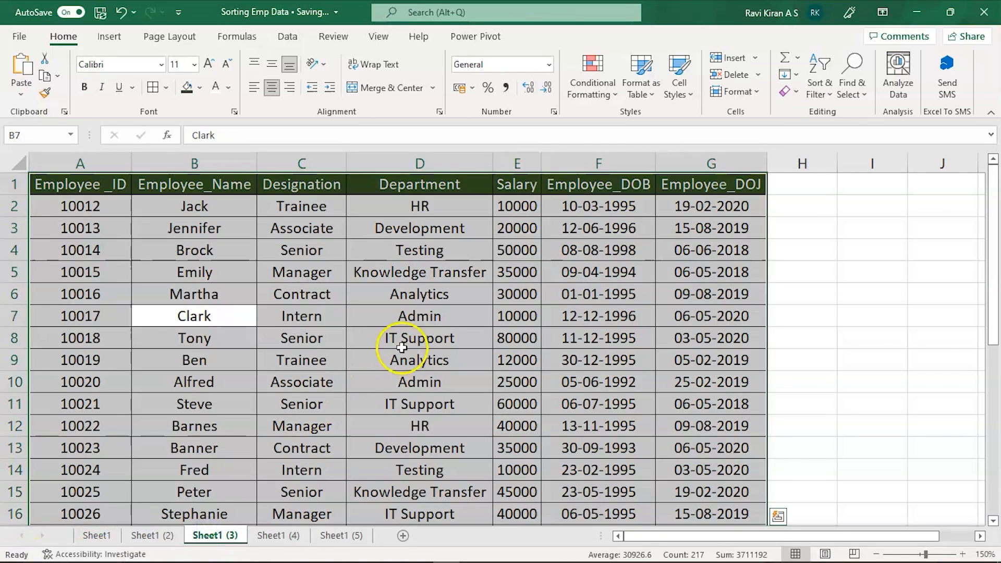
pyautogui.click(401, 347)
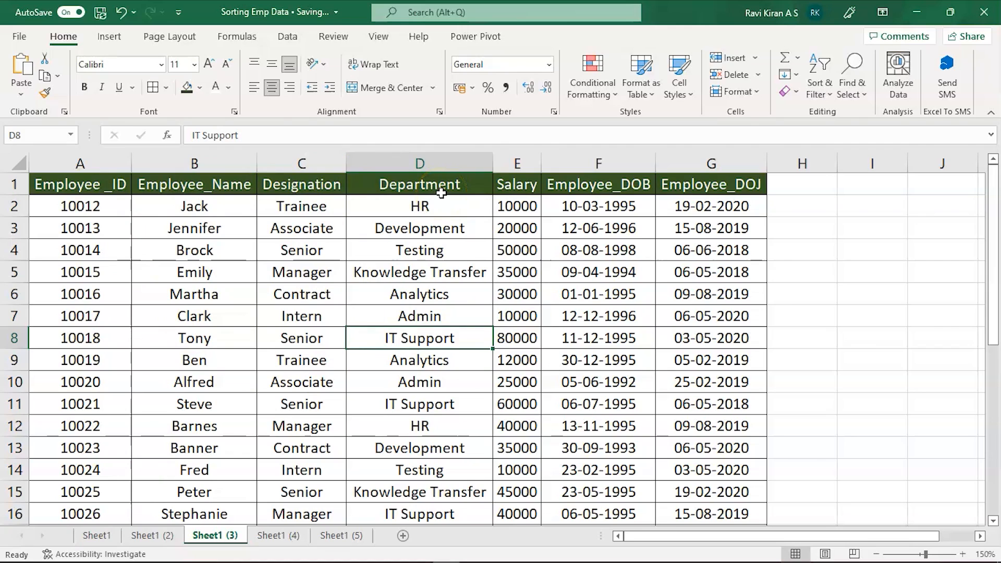
pyautogui.rightClick(93, 162)
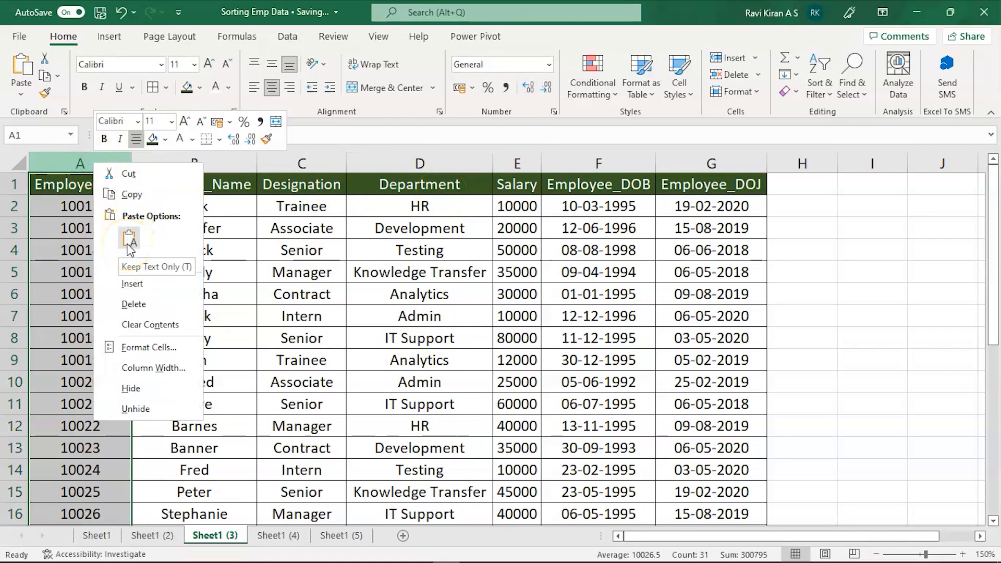
pyautogui.click(135, 307)
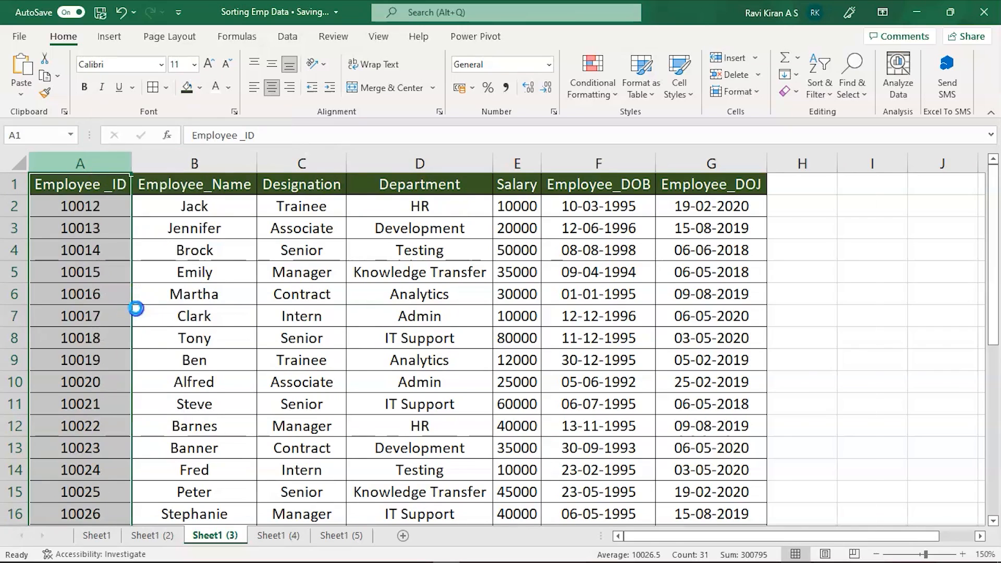
pyautogui.rightClick(212, 155)
pyautogui.click(253, 300)
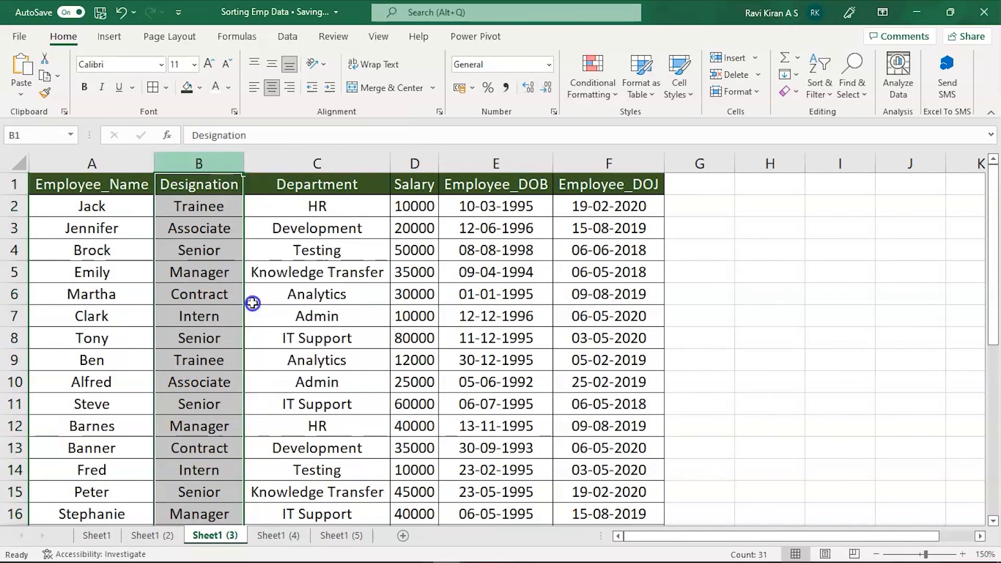
pyautogui.rightClick(264, 166)
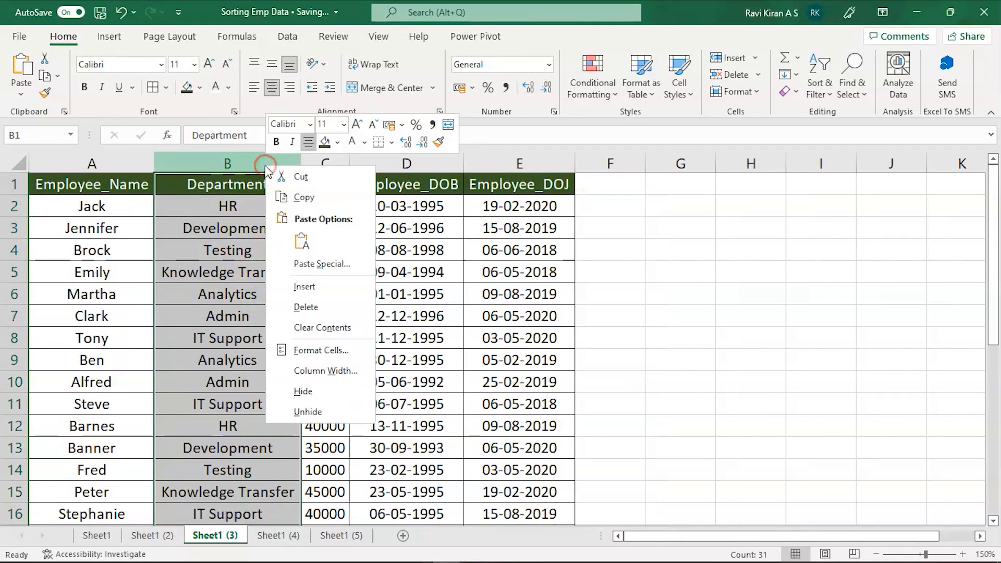
pyautogui.click(311, 307)
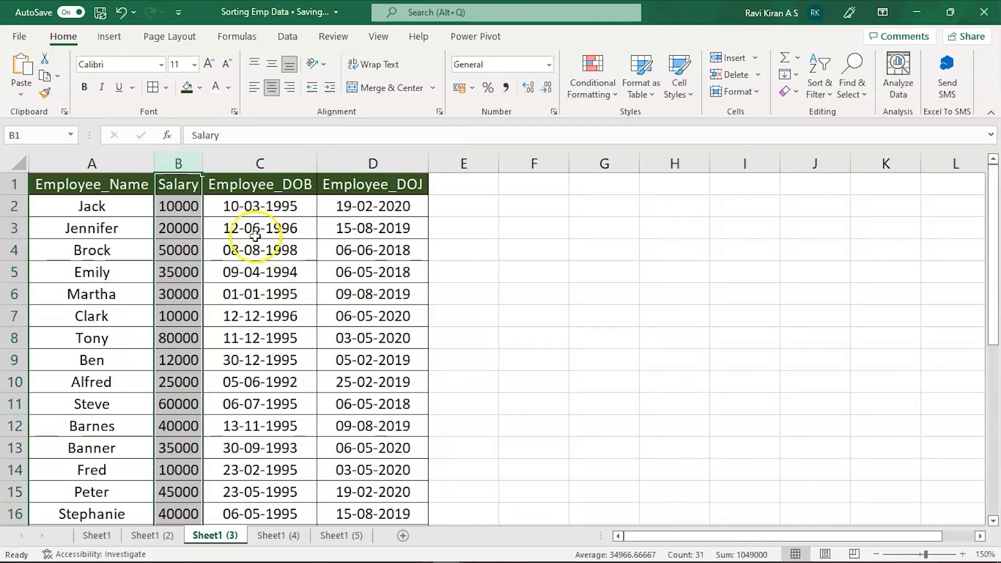
# Delete the Employee_DOB and Employee_DOJ columns, keeping only Employee_Name and Salary
pyautogui.click(248, 165)
pyautogui.rightClick(248, 164)
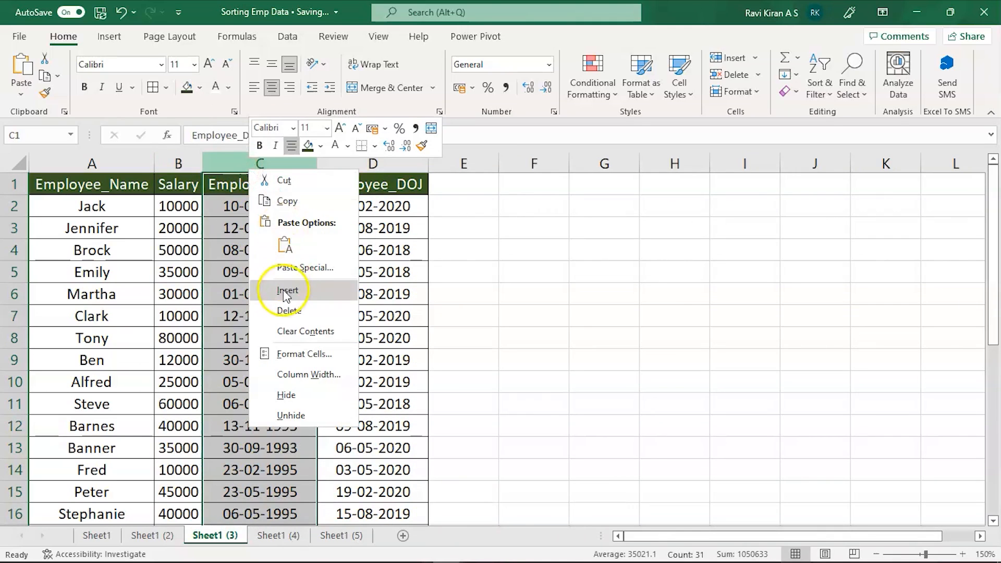
pyautogui.click(282, 310)
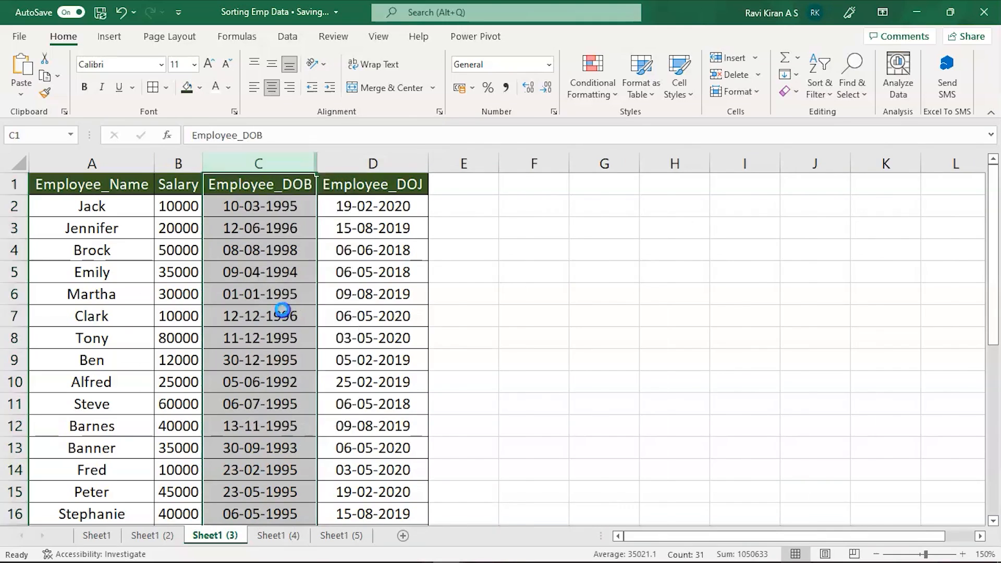
pyautogui.rightClick(267, 164)
pyautogui.click(310, 304)
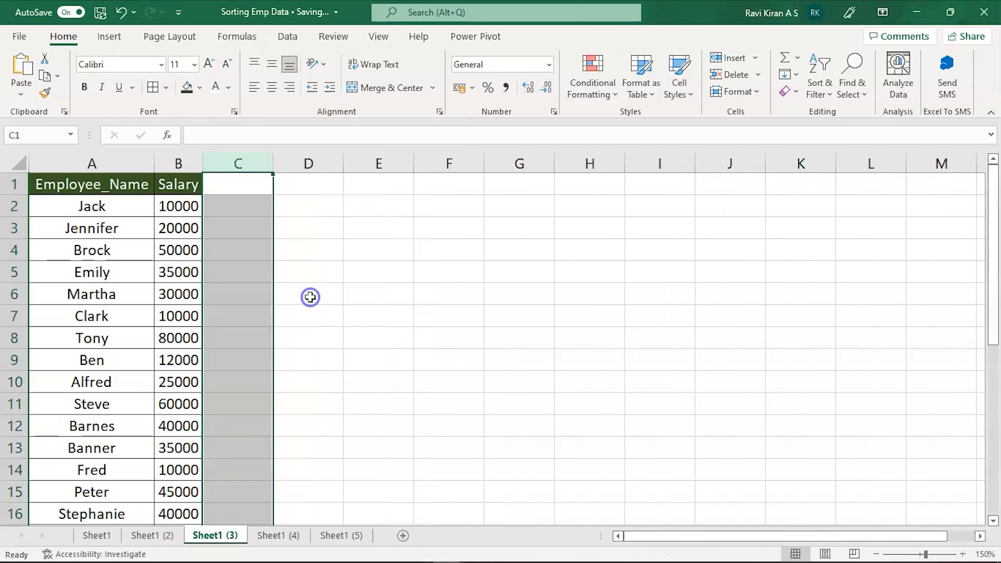
# Sort the table on Sheet1 (3) by Salary from smallest to largest and check the last rows
pyautogui.click(354, 303)
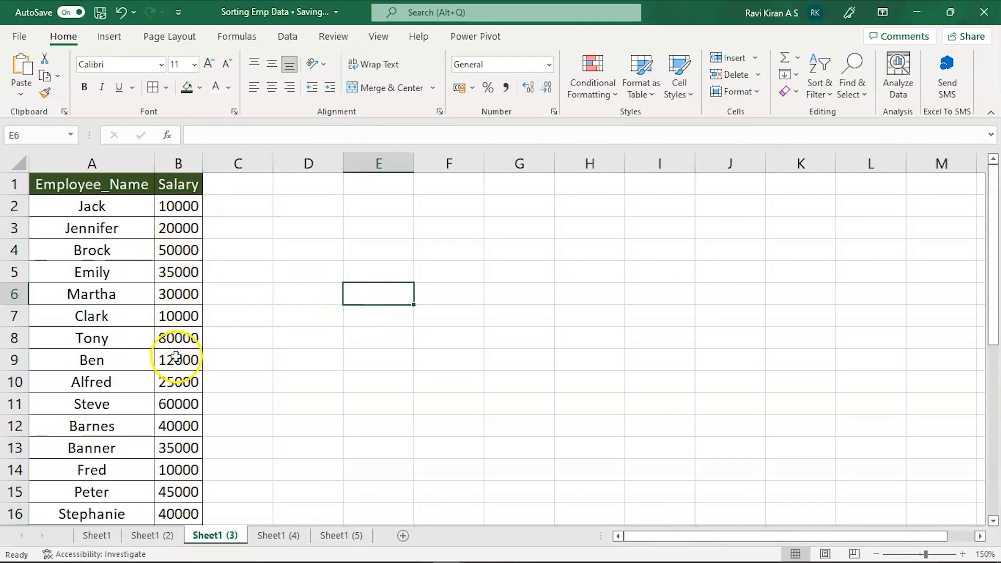
pyautogui.click(132, 209)
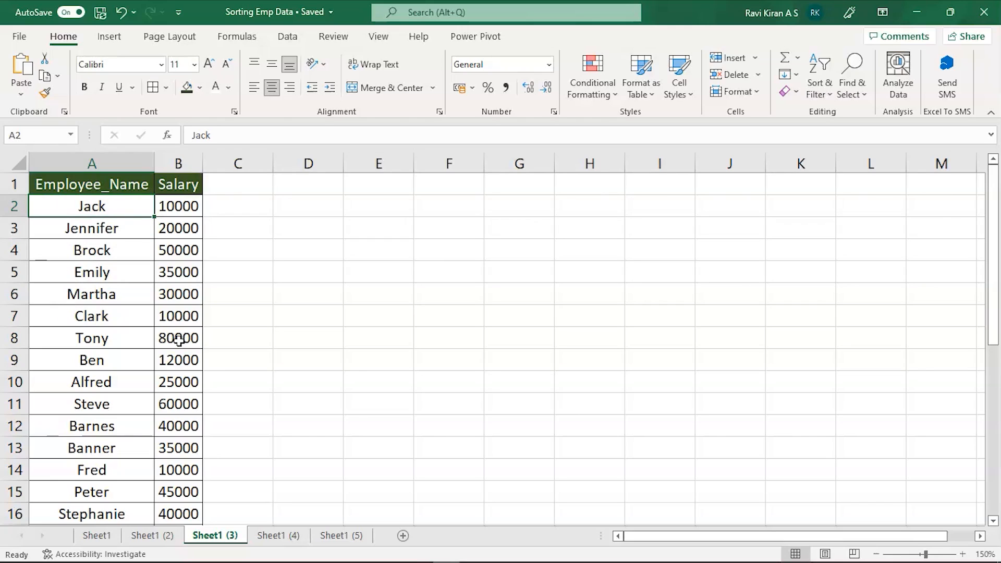
pyautogui.click(179, 341)
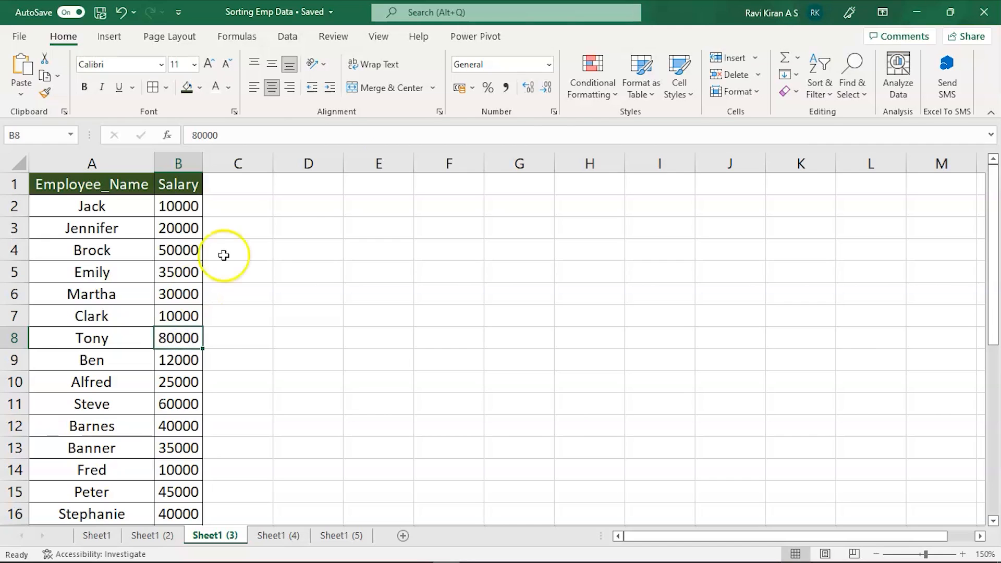
pyautogui.click(848, 82)
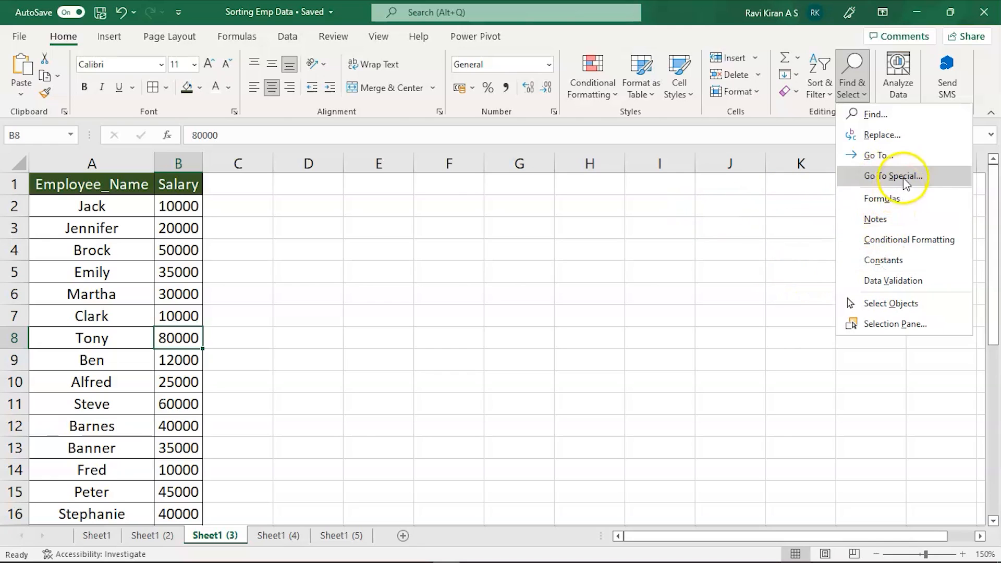
pyautogui.click(811, 146)
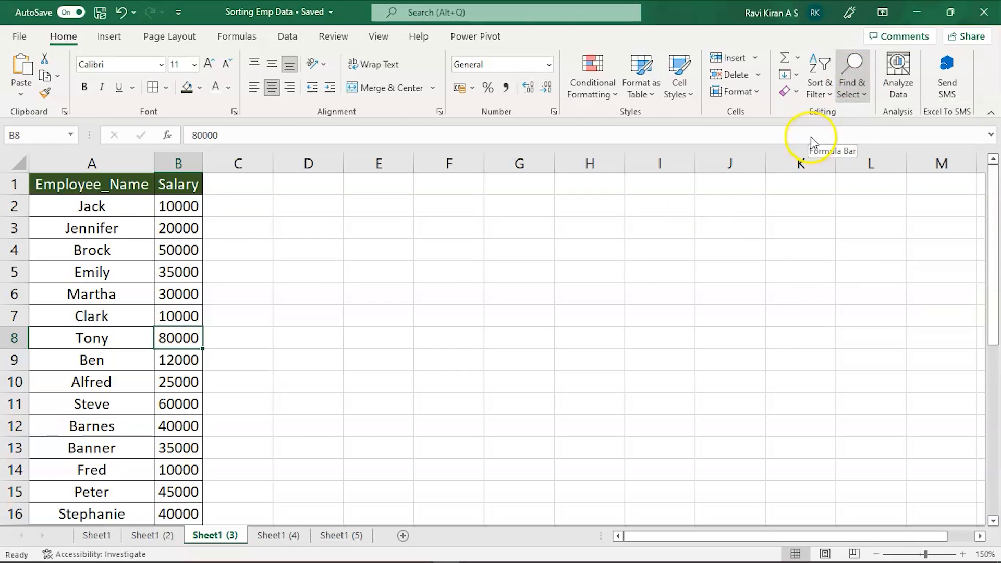
pyautogui.click(816, 93)
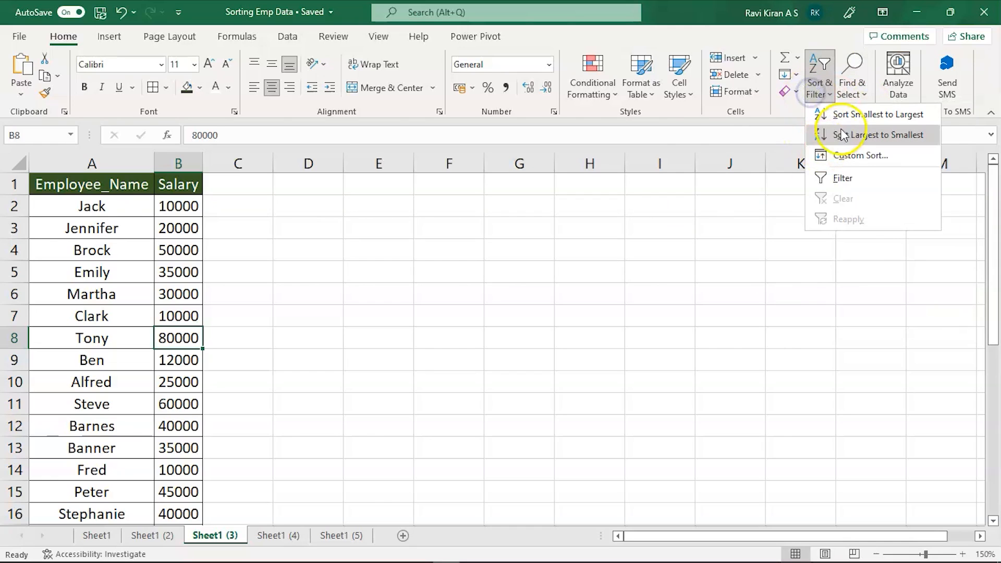
pyautogui.click(854, 121)
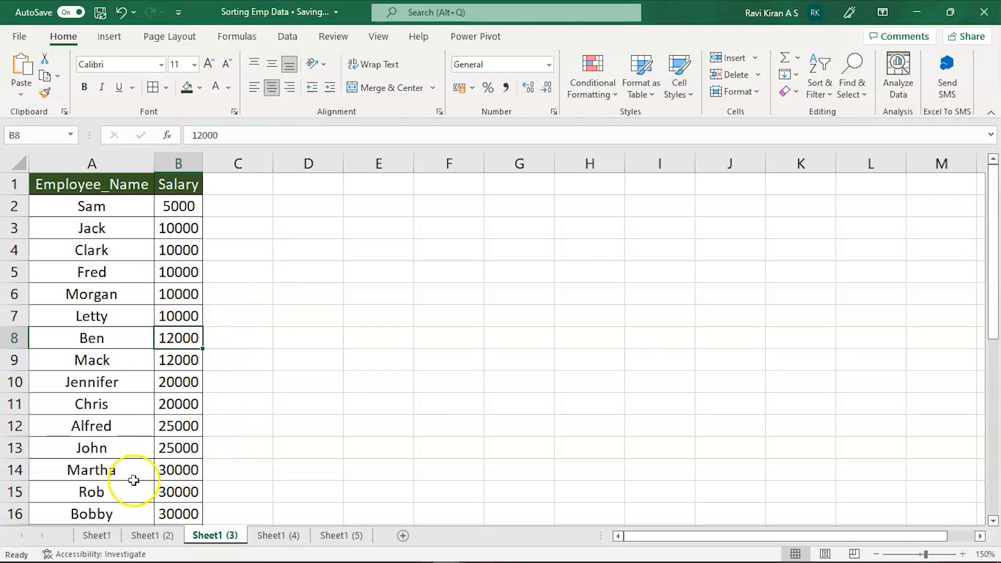
pyautogui.scroll(-7, 134, 480)
pyautogui.click(180, 364)
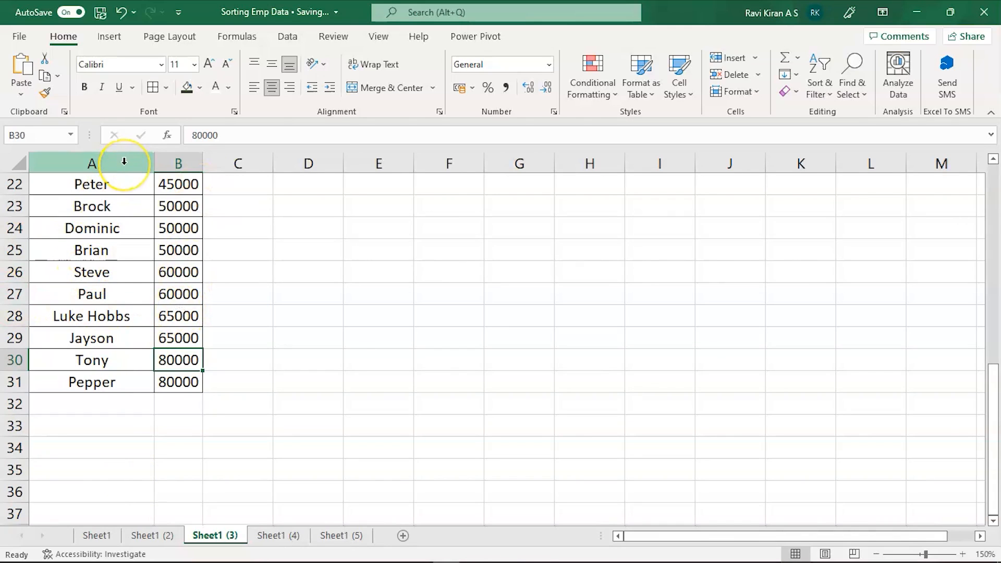
# Sort the table on Sheet1 (3) by Employee_Name from Z to A and look through the reordered rows
pyautogui.click(271, 542)
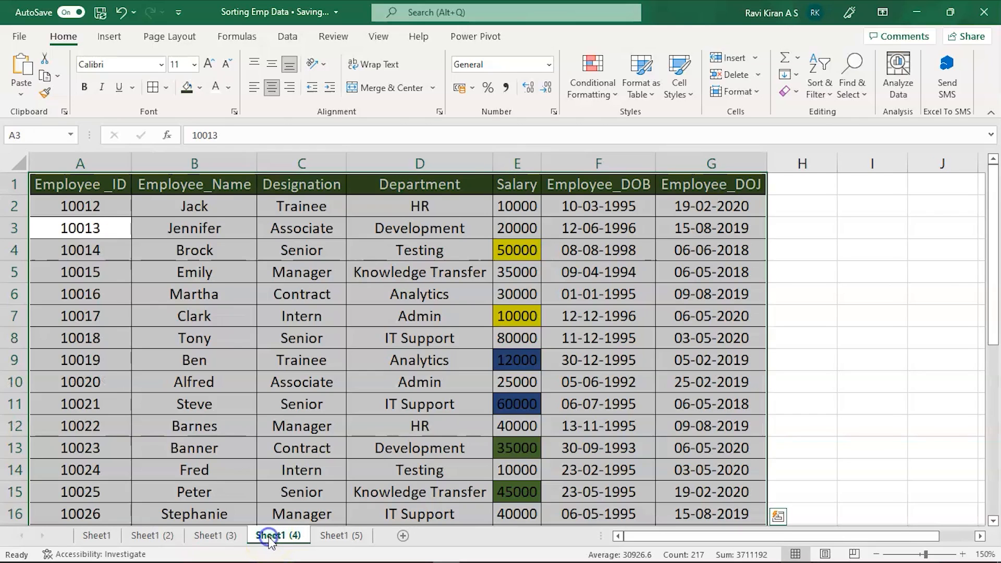
pyautogui.click(526, 281)
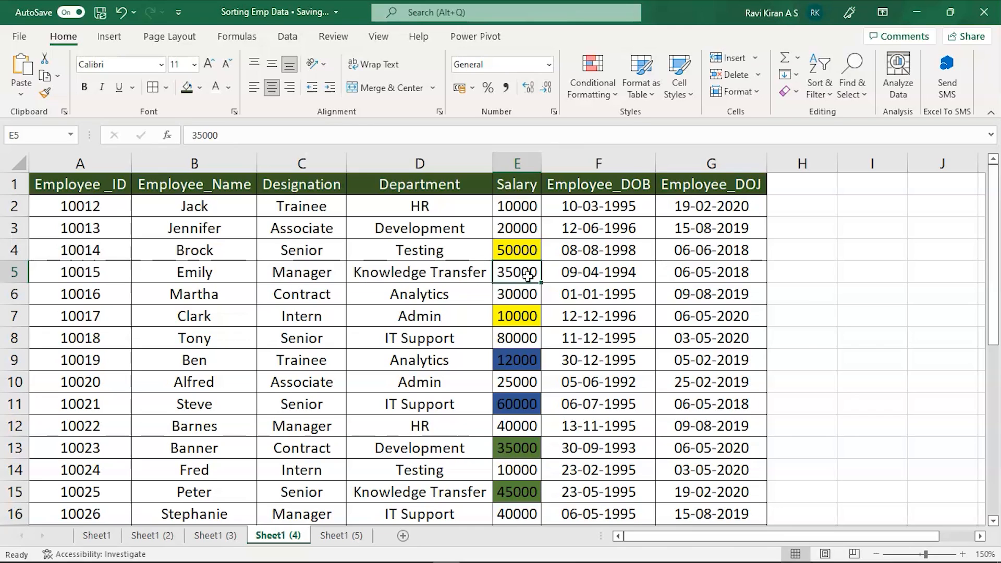
pyautogui.click(212, 543)
pyautogui.scroll(7, 99, 275)
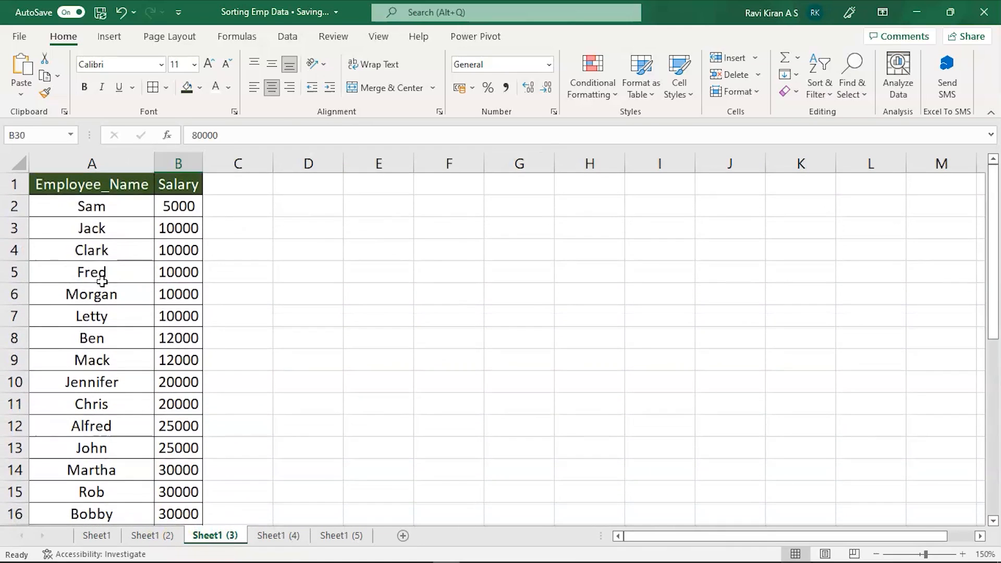
pyautogui.click(106, 220)
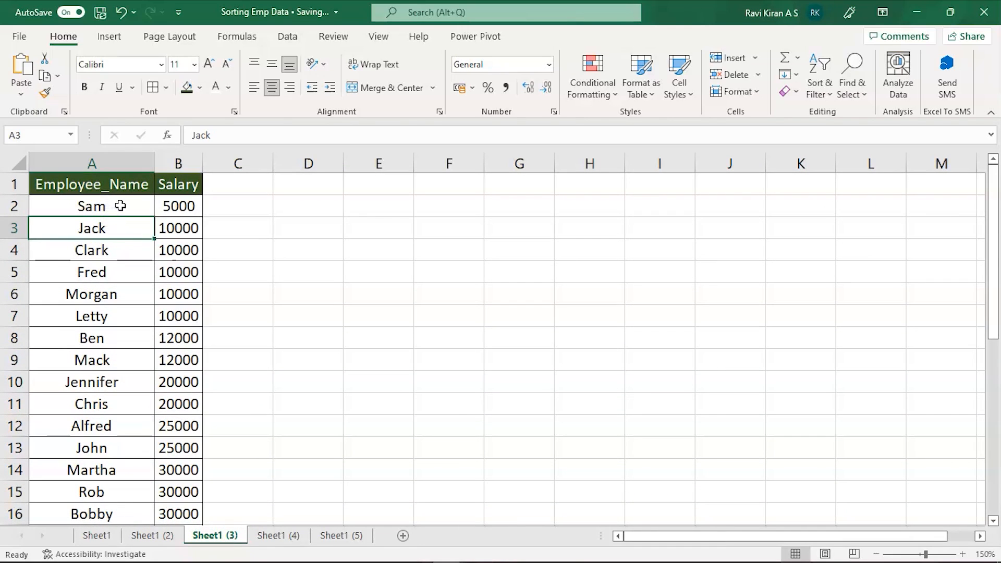
pyautogui.click(120, 206)
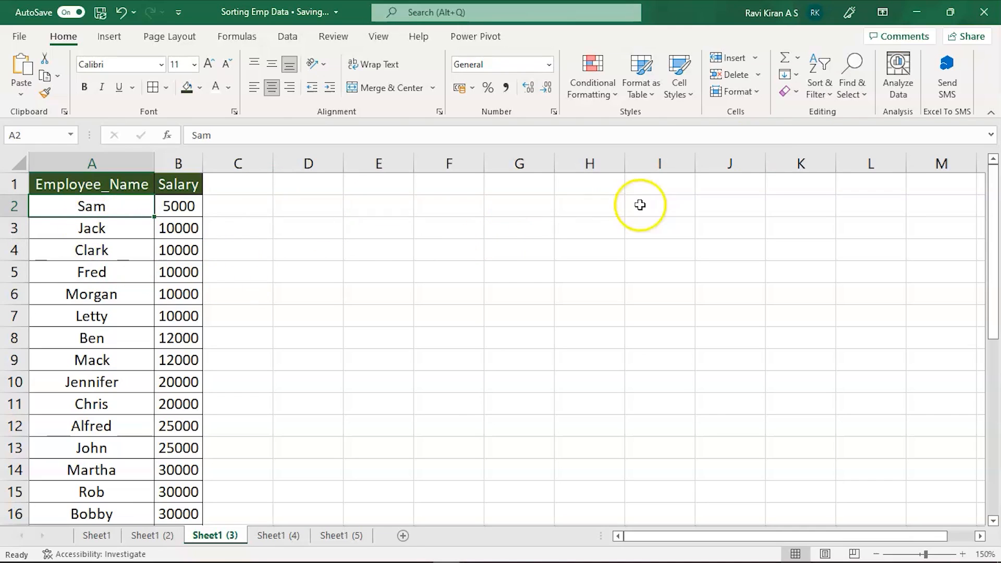
pyautogui.click(819, 86)
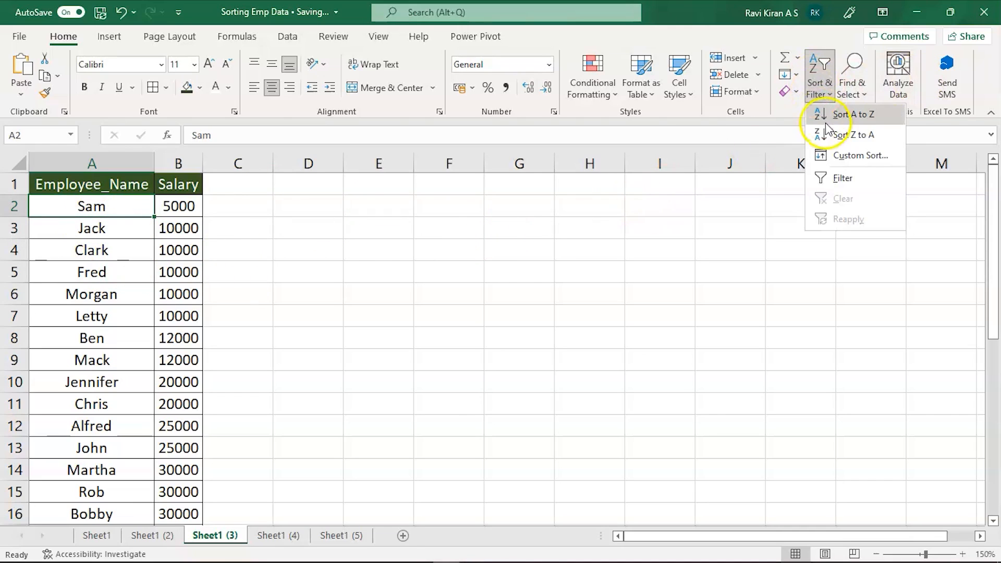
pyautogui.click(849, 136)
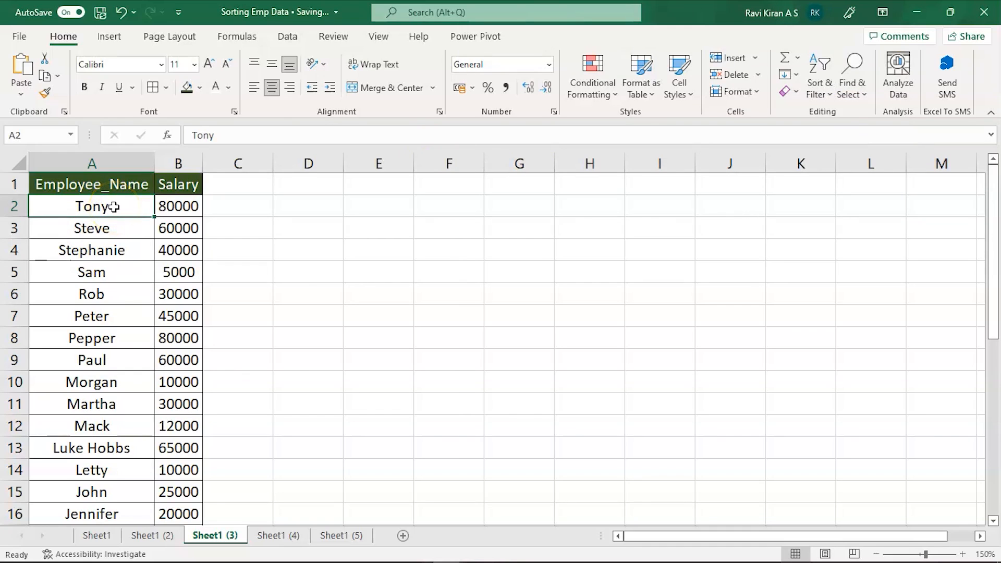
pyautogui.scroll(-3, 70, 378)
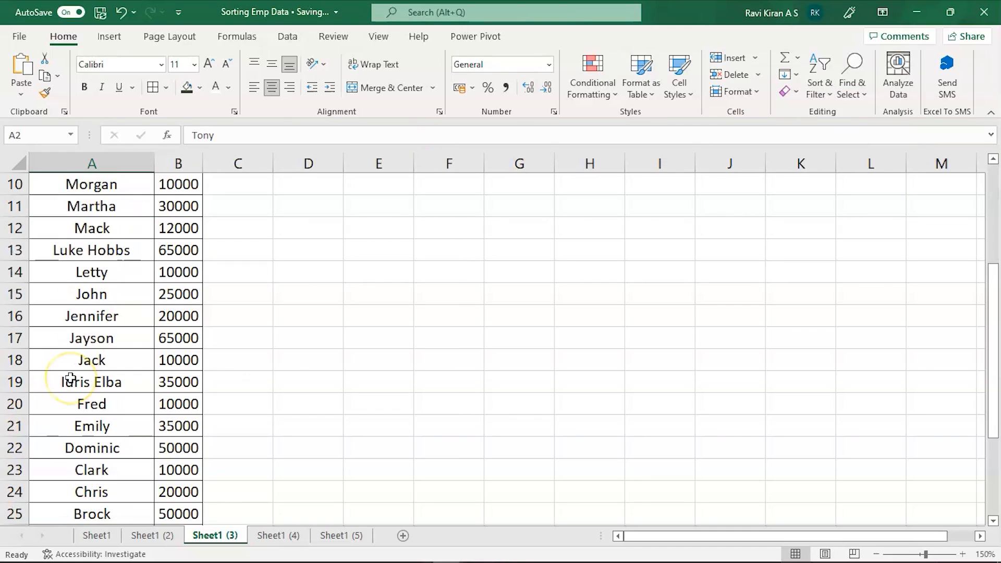
pyautogui.scroll(-6, 70, 378)
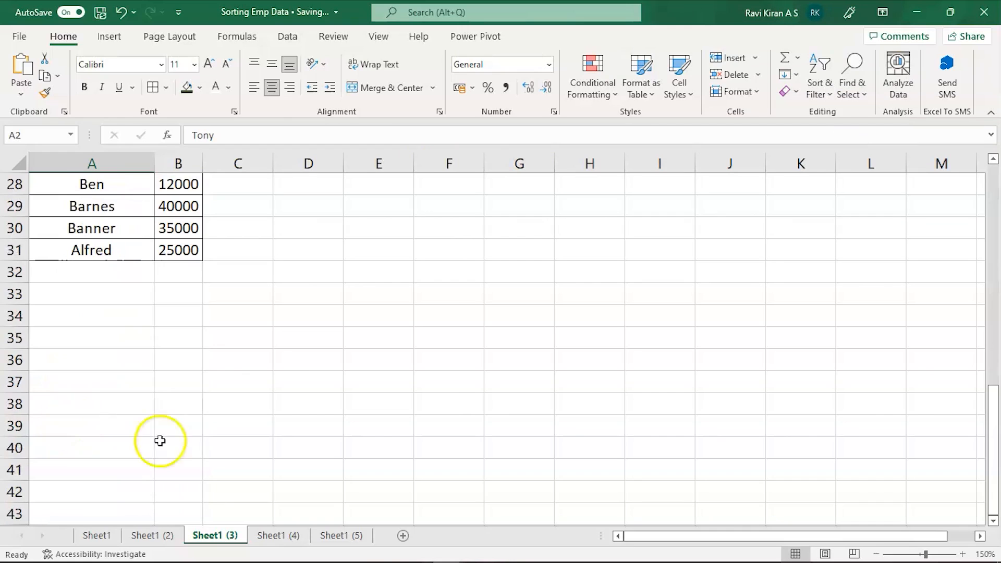
# Start a custom sort of the employee table on Sheet1 (4) with Salary as the sort column
pyautogui.click(282, 536)
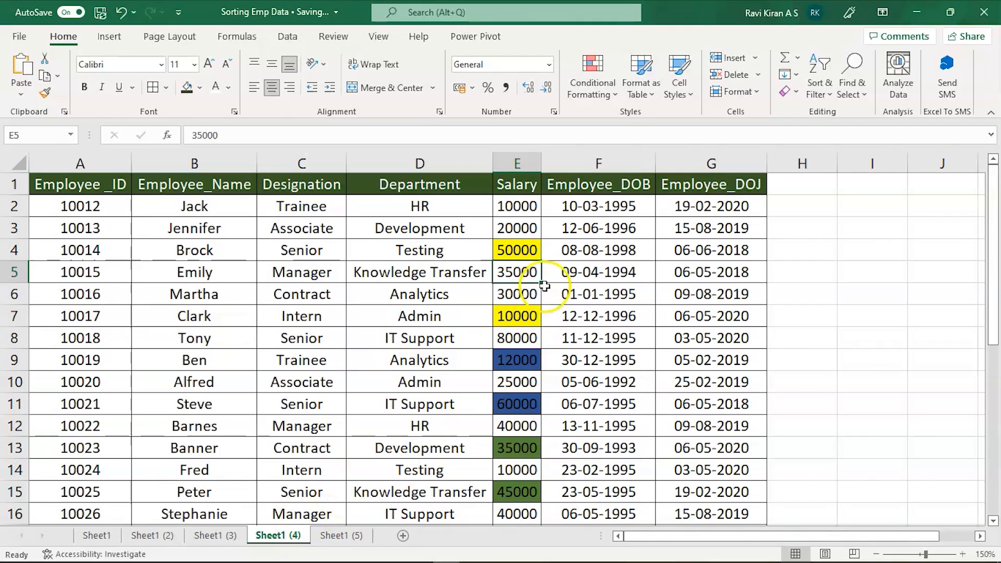
pyautogui.click(528, 250)
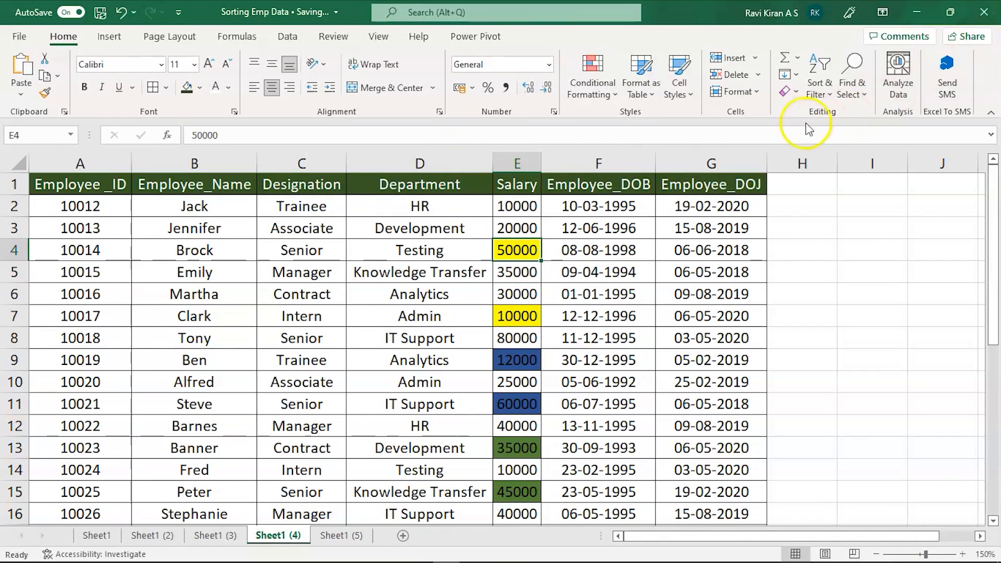
pyautogui.click(825, 94)
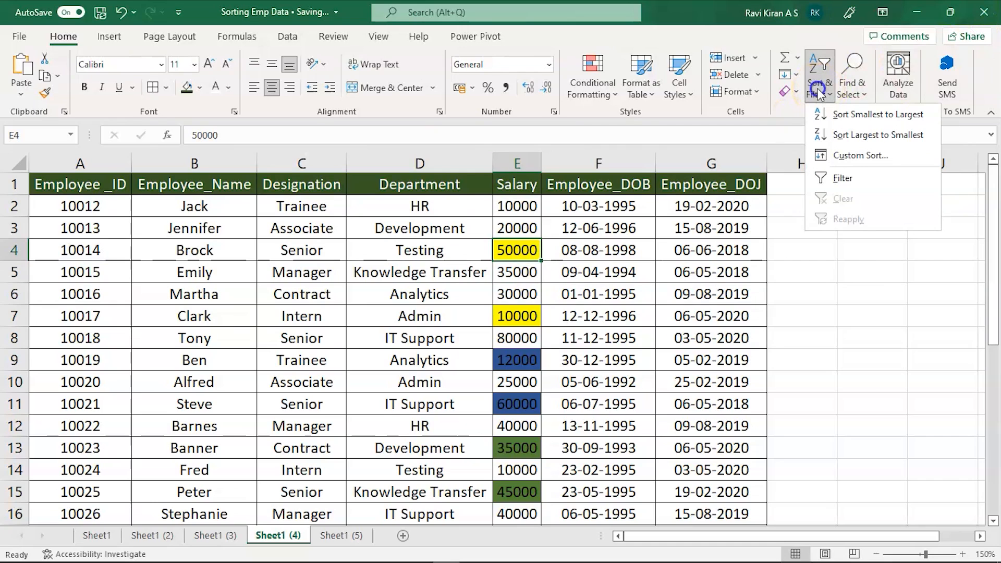
pyautogui.click(862, 135)
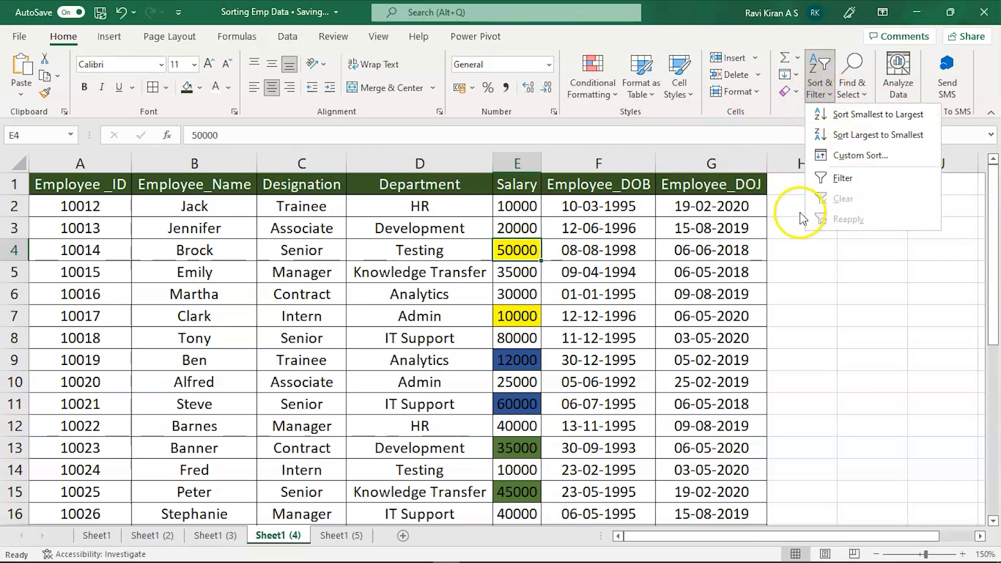
pyautogui.click(287, 37)
pyautogui.click(582, 72)
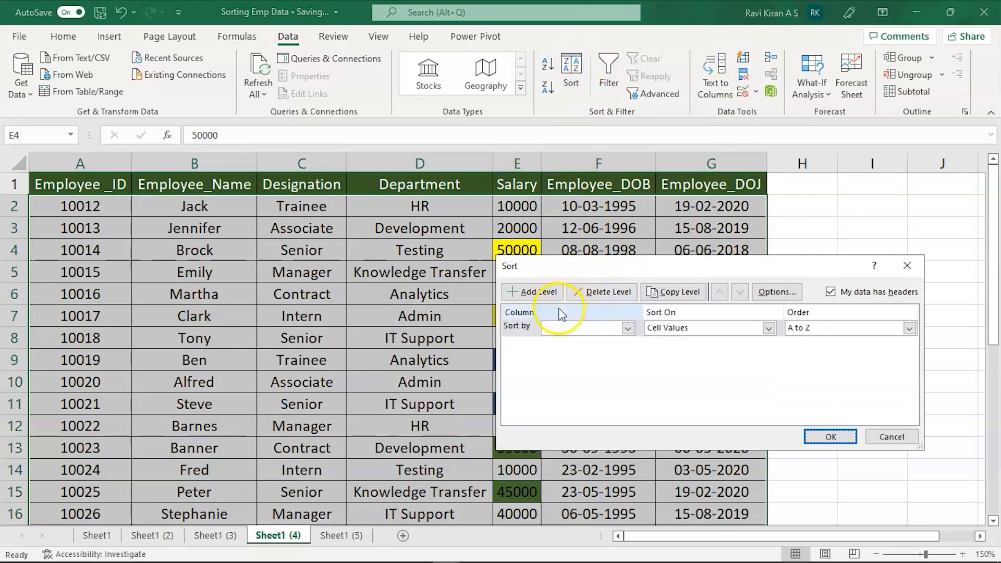
pyautogui.click(628, 328)
pyautogui.click(586, 382)
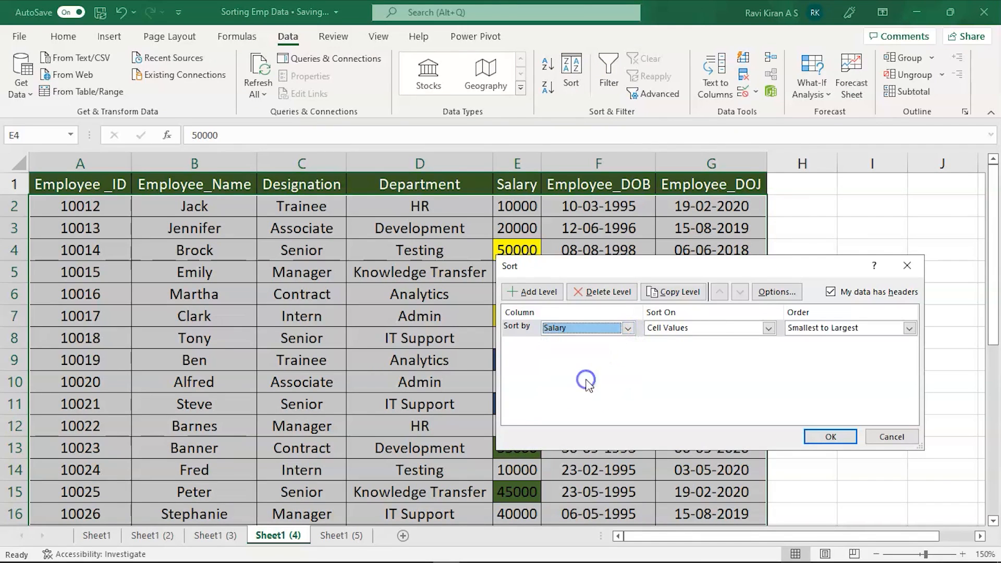
# Set the sort to use cell color with green on top, and apply it to the table
pyautogui.click(700, 333)
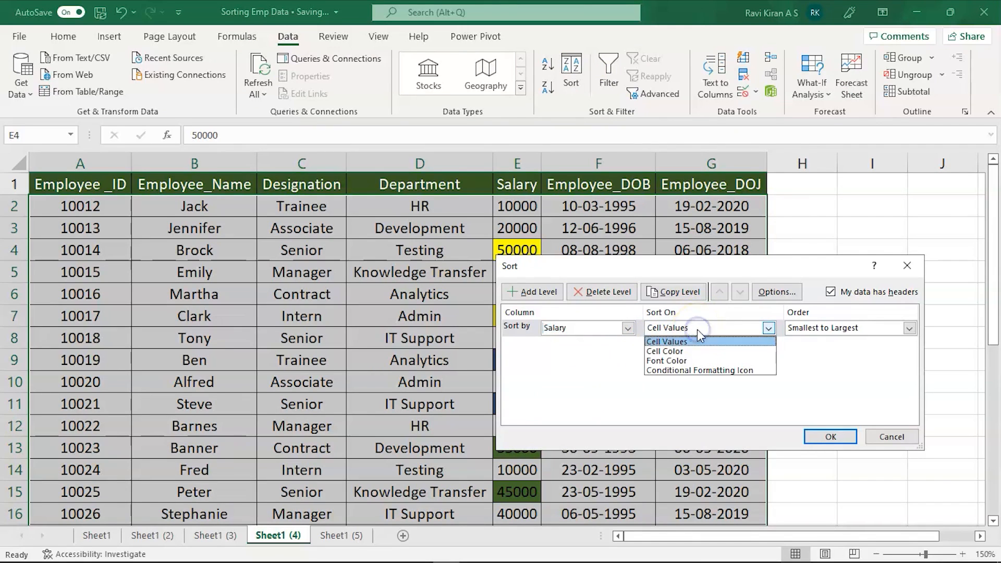
pyautogui.click(672, 352)
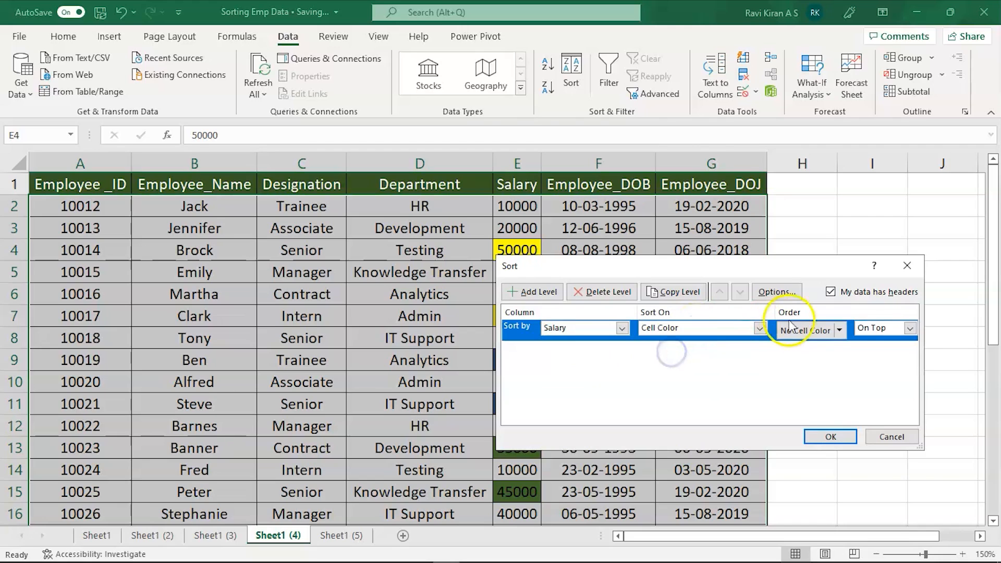
pyautogui.click(840, 330)
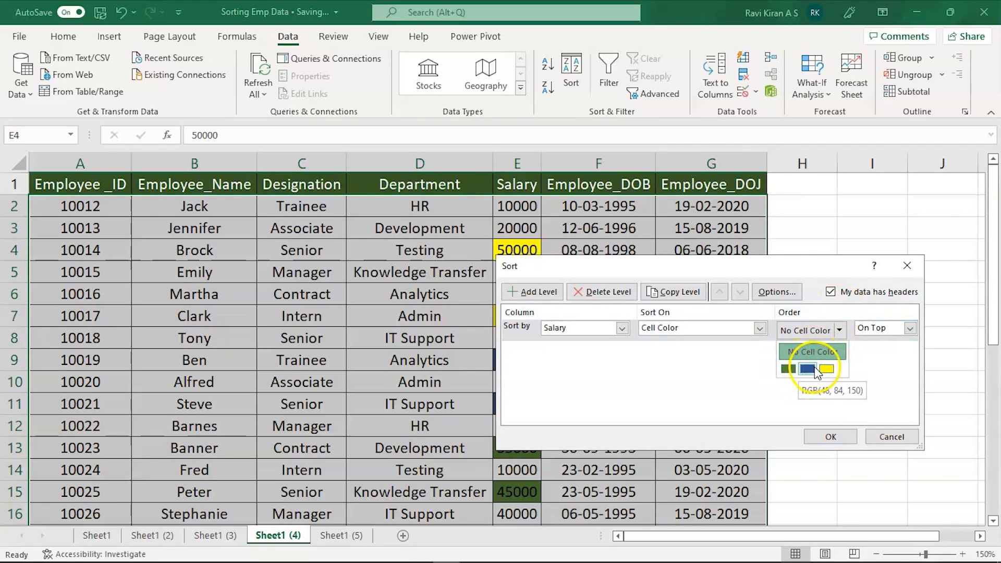
pyautogui.click(788, 369)
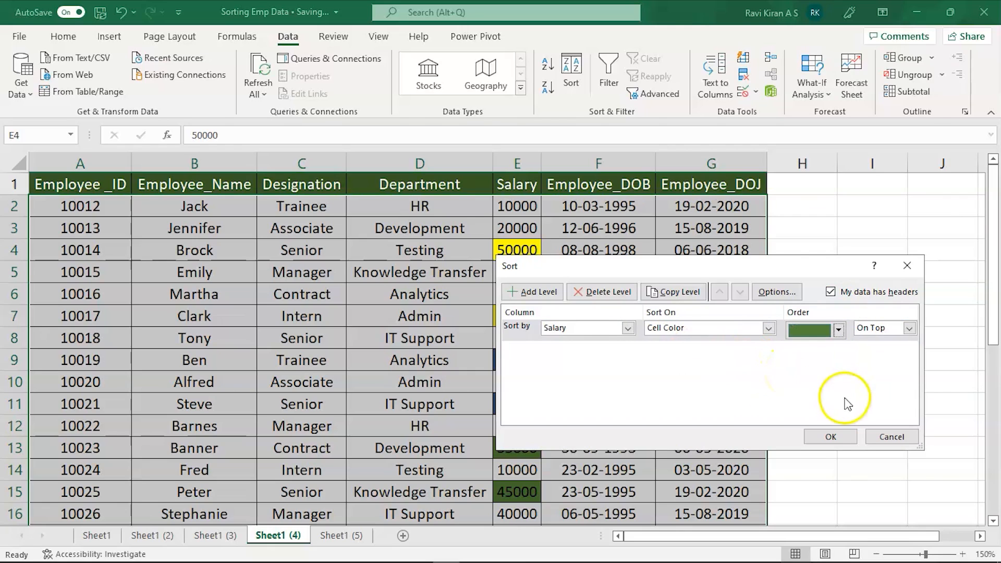
pyautogui.click(830, 436)
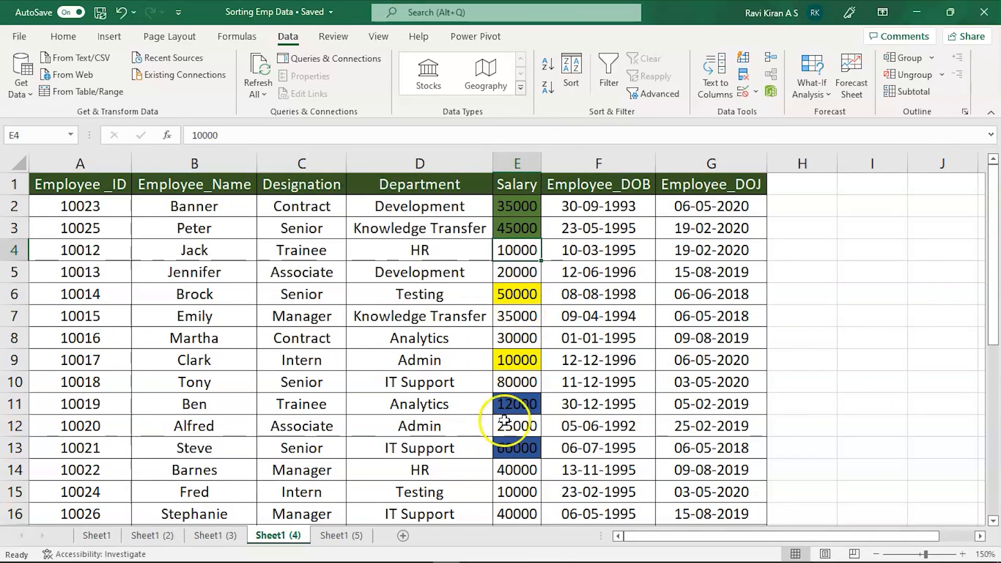
pyautogui.click(517, 164)
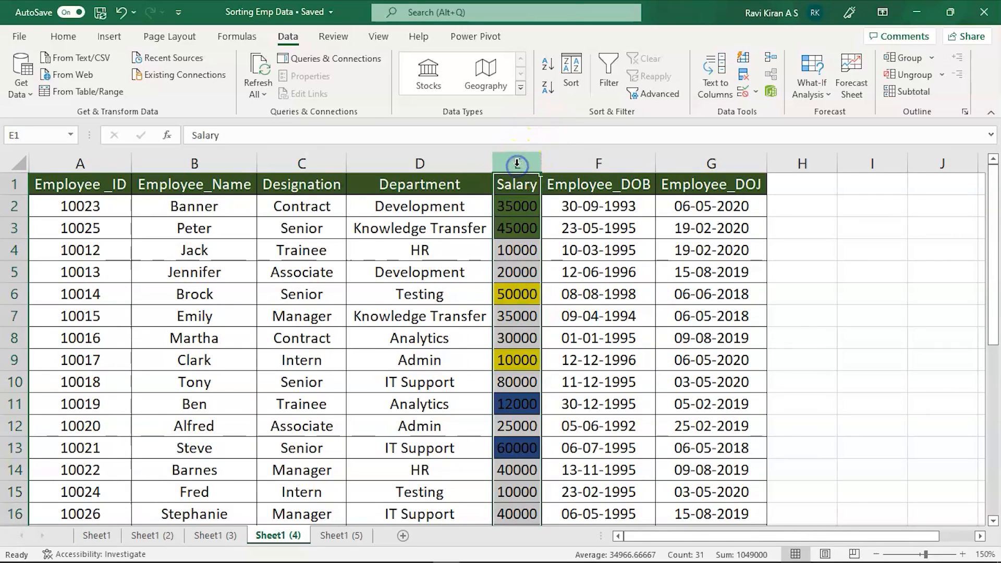
pyautogui.click(571, 75)
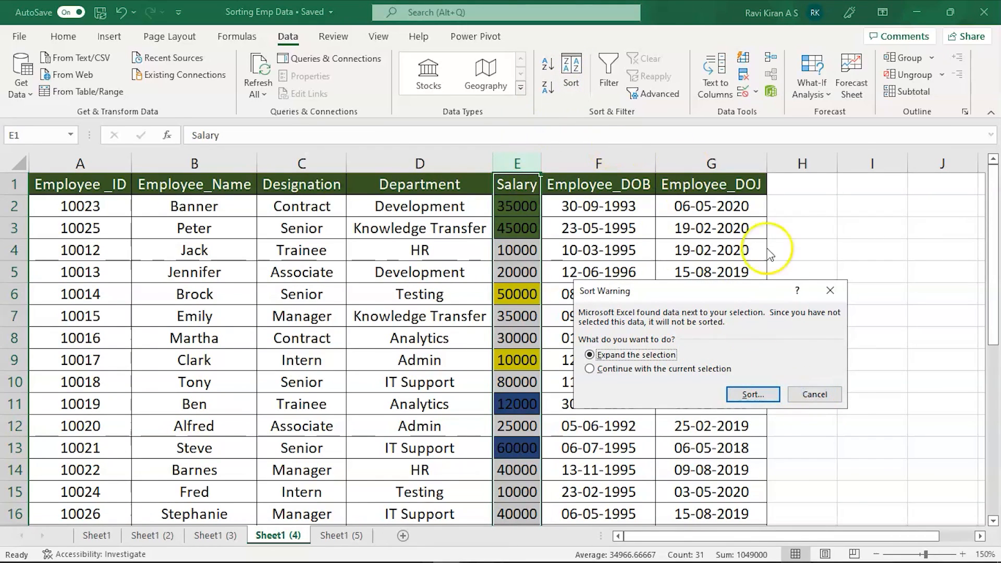
pyautogui.click(829, 291)
# Reopen the custom sort for the employee table on Sheet1 (4) and add a second level sorting by Salary
pyautogui.click(519, 295)
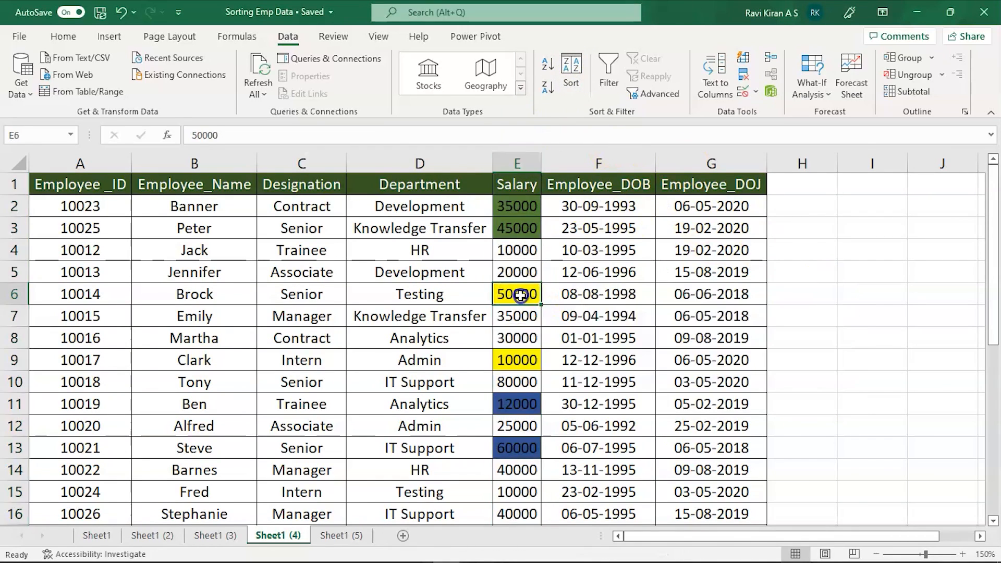
pyautogui.click(571, 76)
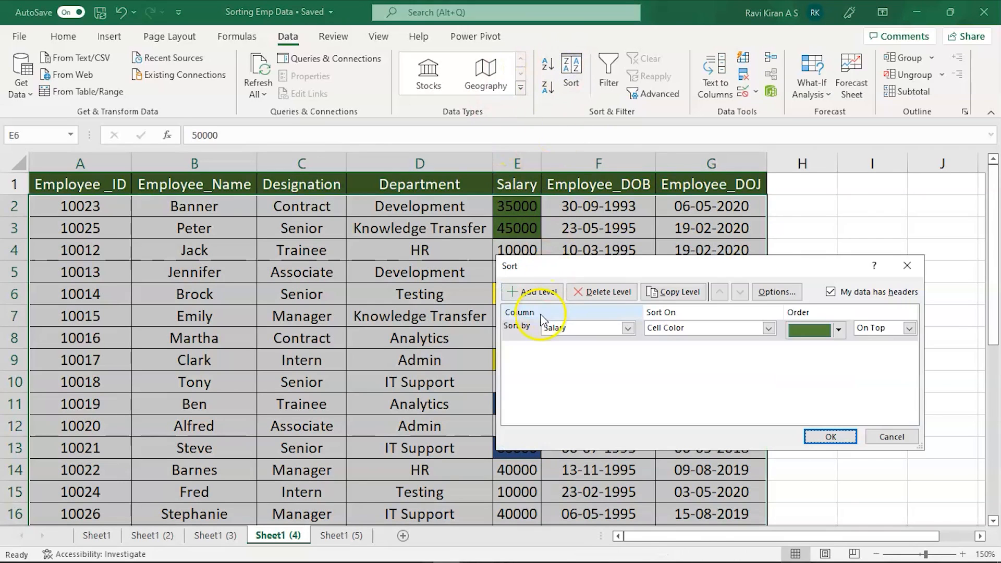
pyautogui.click(522, 291)
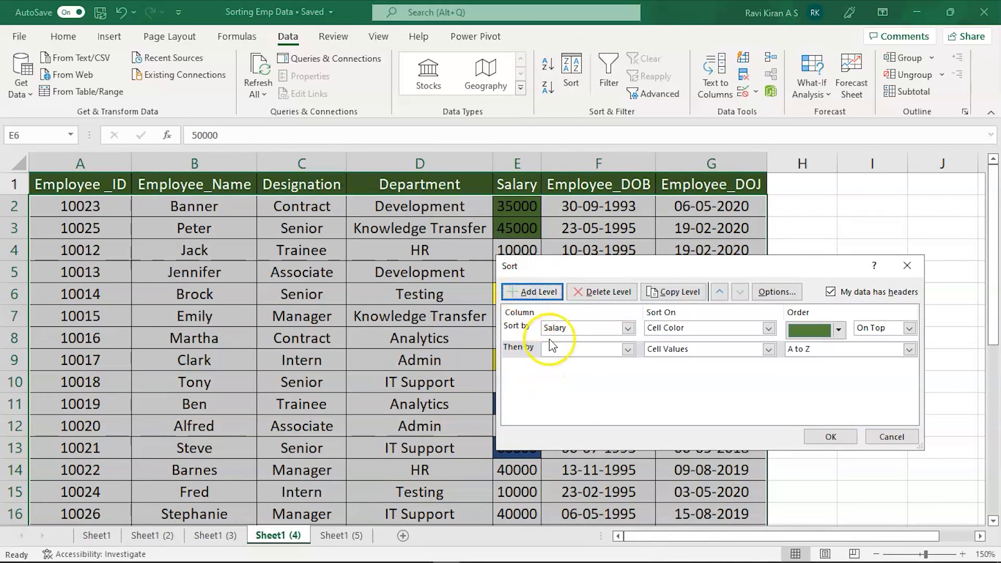
pyautogui.click(552, 349)
pyautogui.click(560, 402)
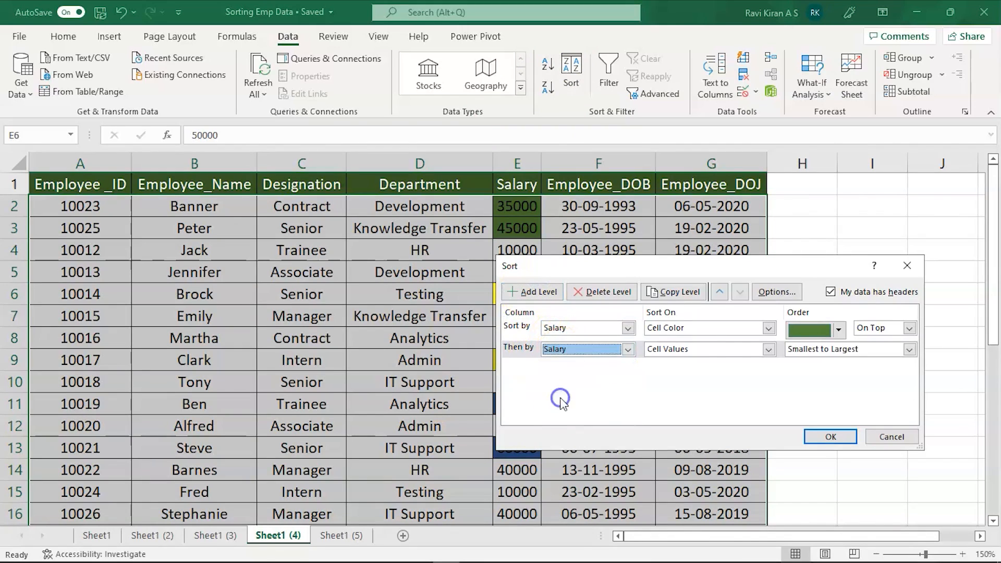
# Set the second Salary level to sort on cell color, with blue on bottom
pyautogui.click(768, 348)
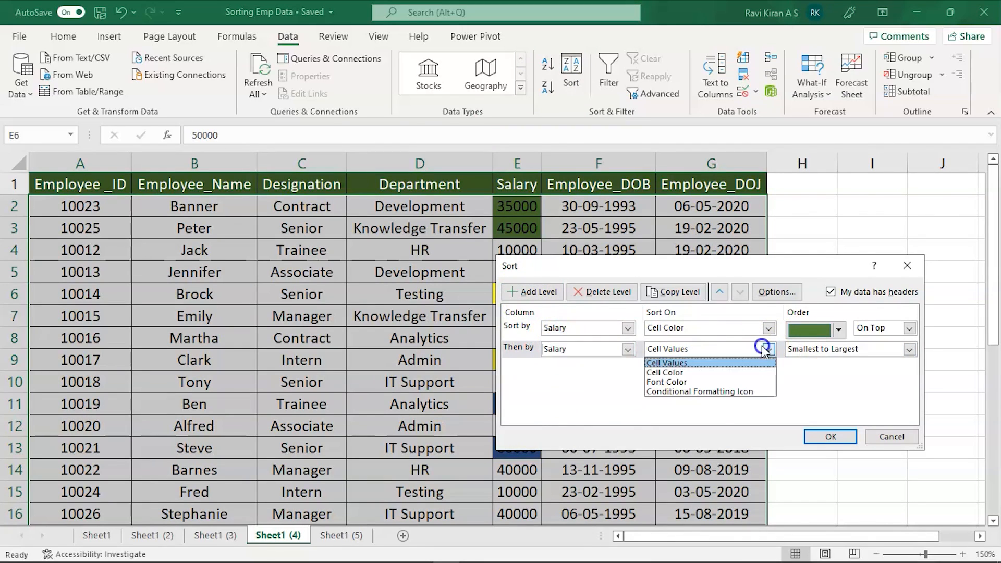
pyautogui.click(727, 372)
pyautogui.click(812, 353)
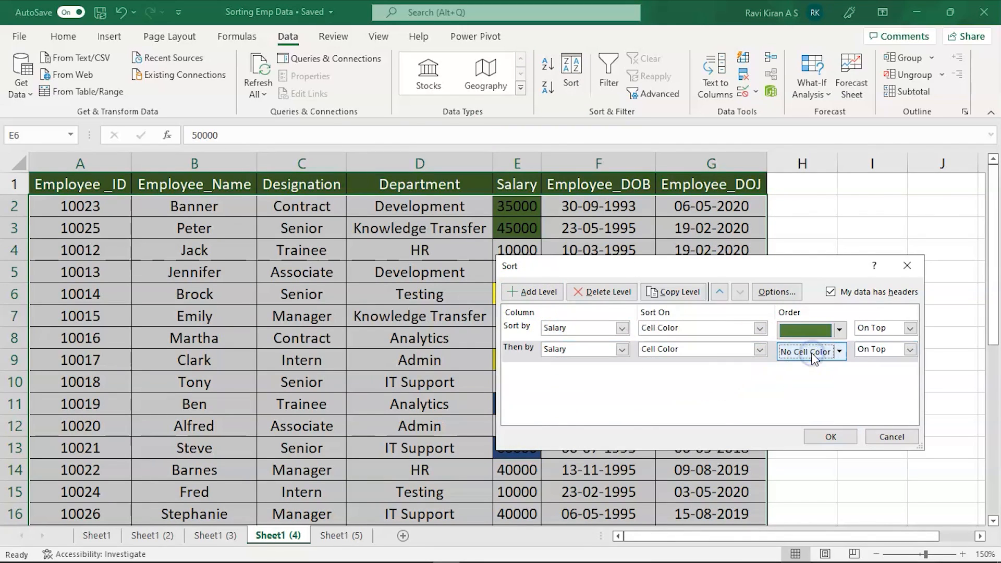
pyautogui.click(840, 352)
pyautogui.click(792, 393)
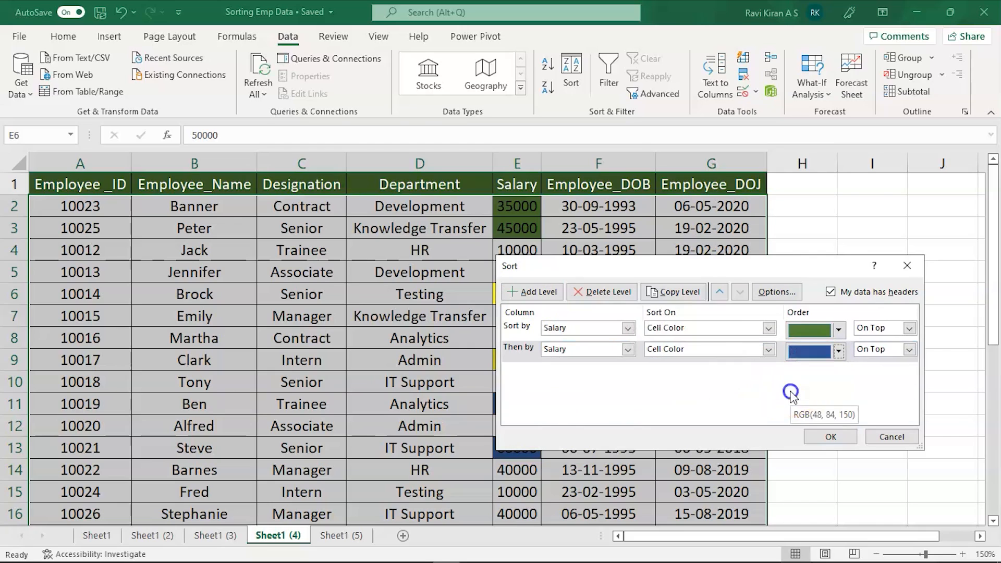
pyautogui.click(909, 349)
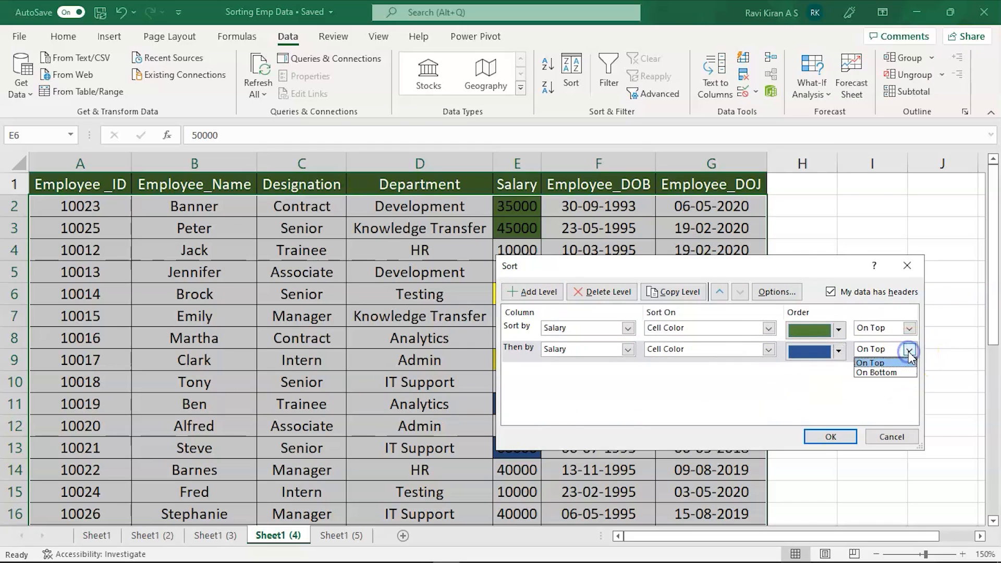
pyautogui.click(887, 372)
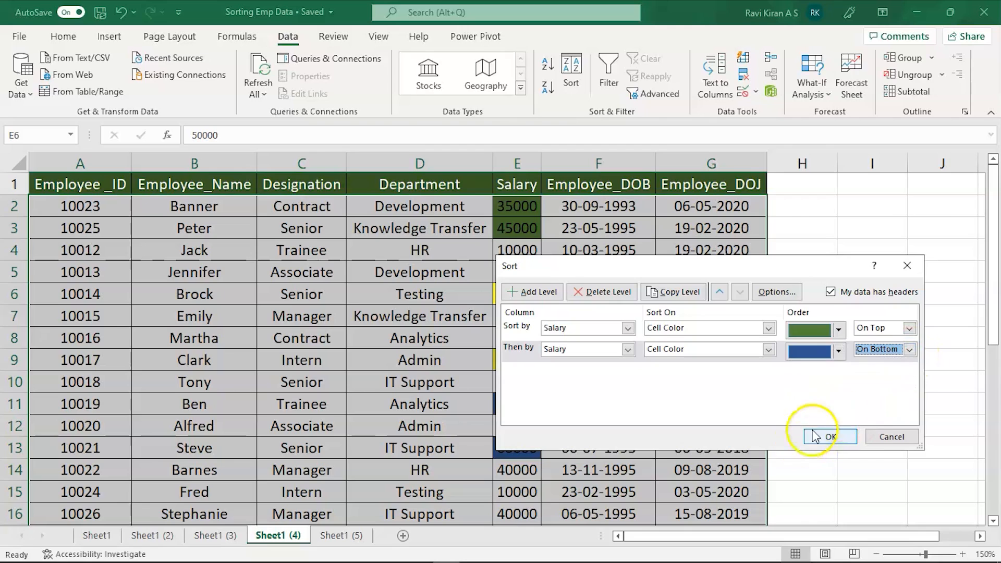
# Add a third sort level for Salary based on cell color, with yellow on bottom
pyautogui.click(532, 292)
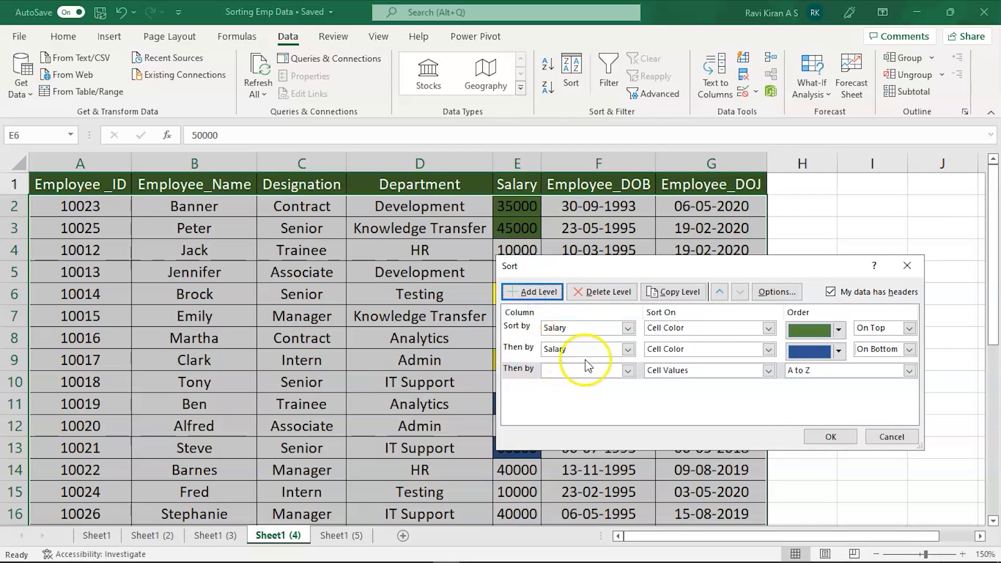
pyautogui.click(626, 370)
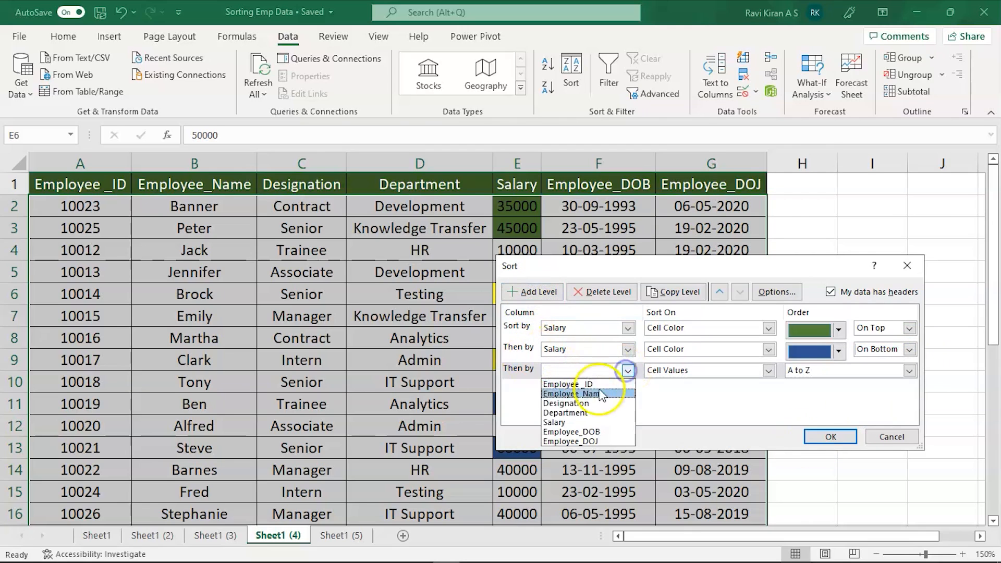
pyautogui.click(556, 422)
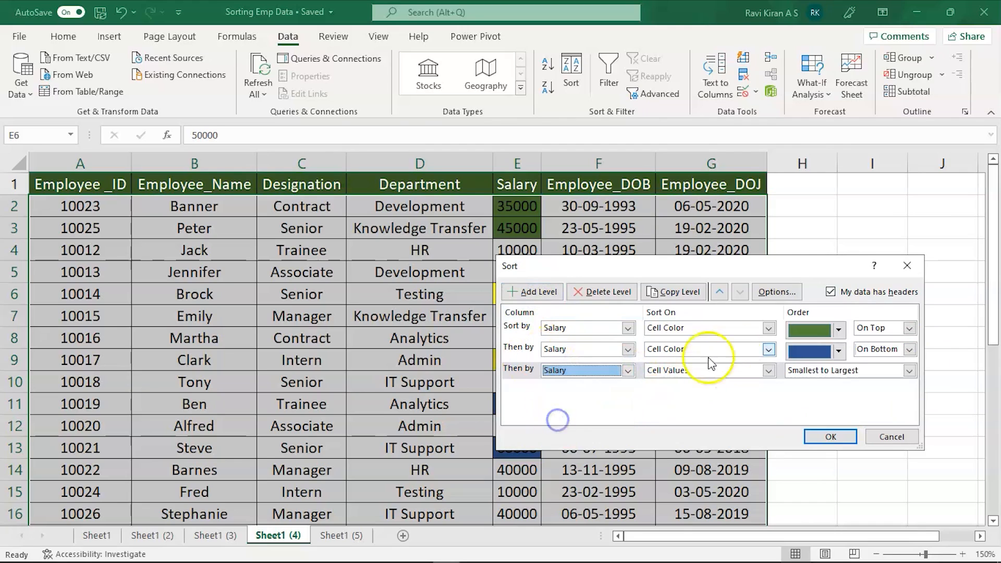
pyautogui.click(768, 370)
pyautogui.click(711, 395)
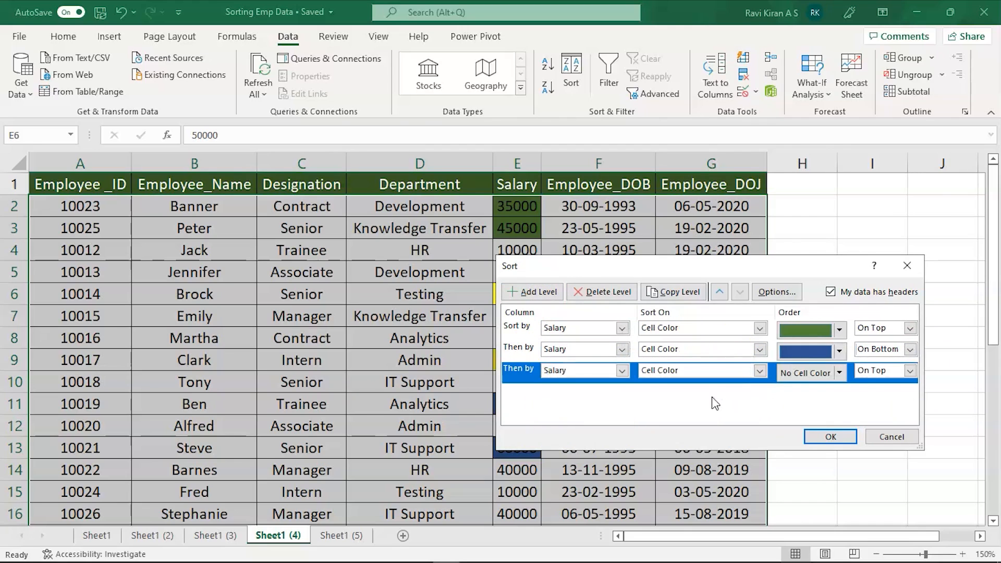
pyautogui.click(840, 372)
pyautogui.click(807, 411)
pyautogui.click(909, 371)
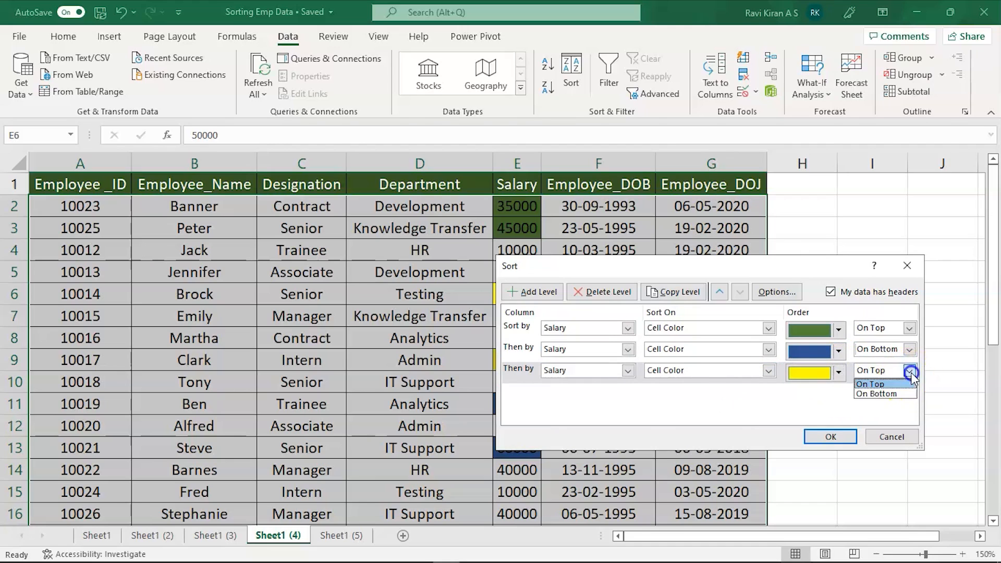
pyautogui.click(894, 399)
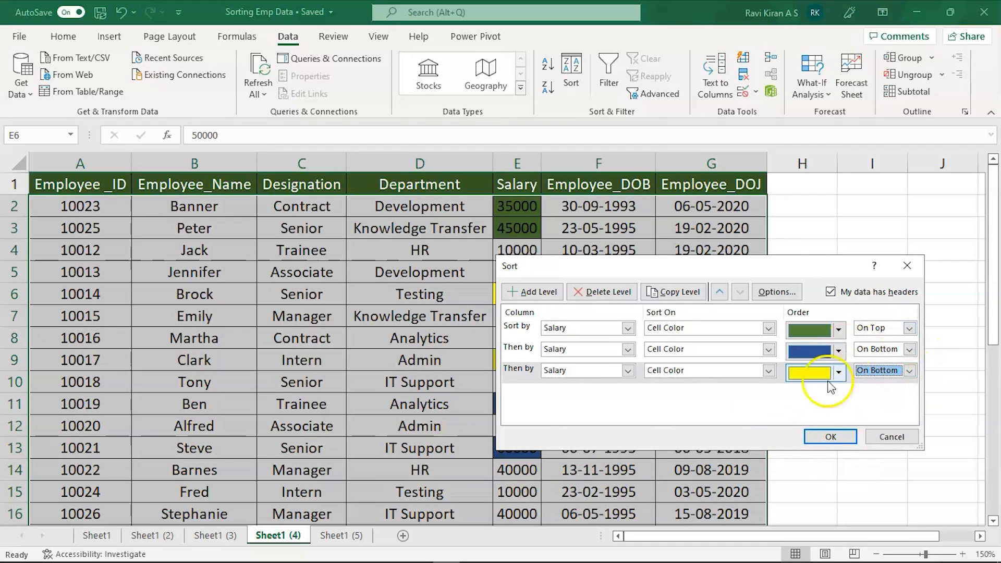
# Apply the three-level color sort and look through the reordered rows on Sheet1 (4)
pyautogui.click(830, 437)
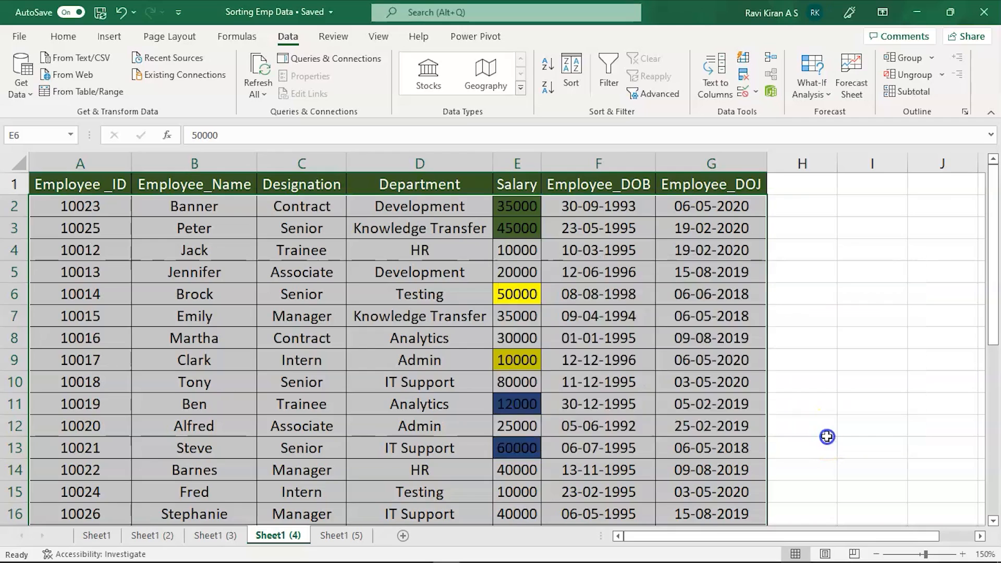
pyautogui.scroll(-5, 508, 356)
pyautogui.scroll(-8, 507, 354)
pyautogui.scroll(7, 507, 354)
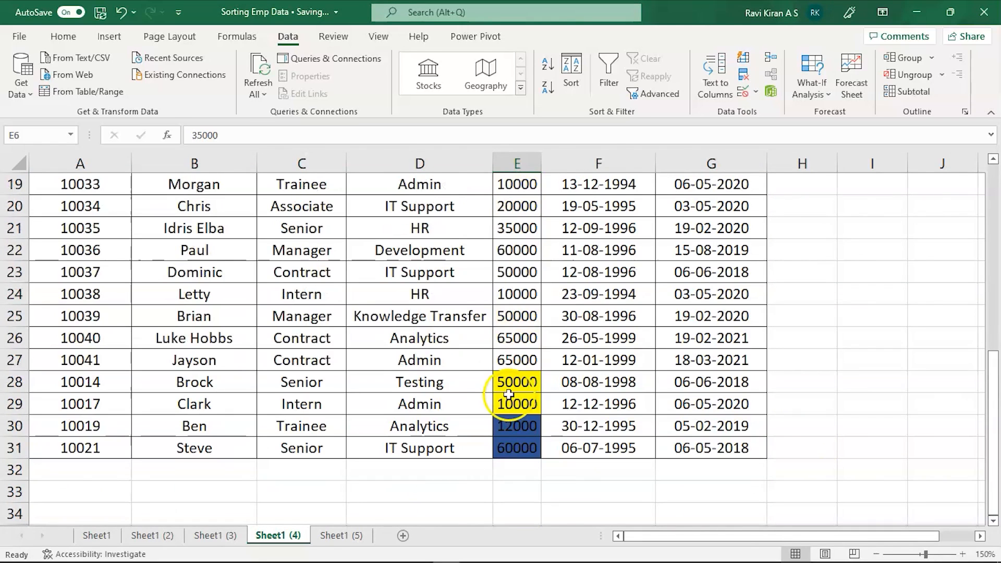
pyautogui.scroll(5, 536, 370)
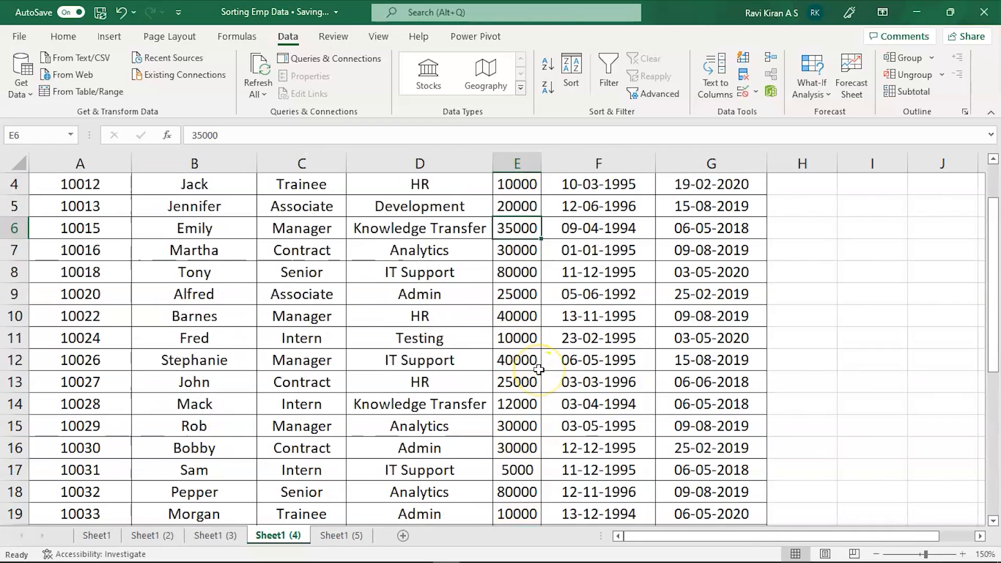
pyautogui.scroll(1, 539, 369)
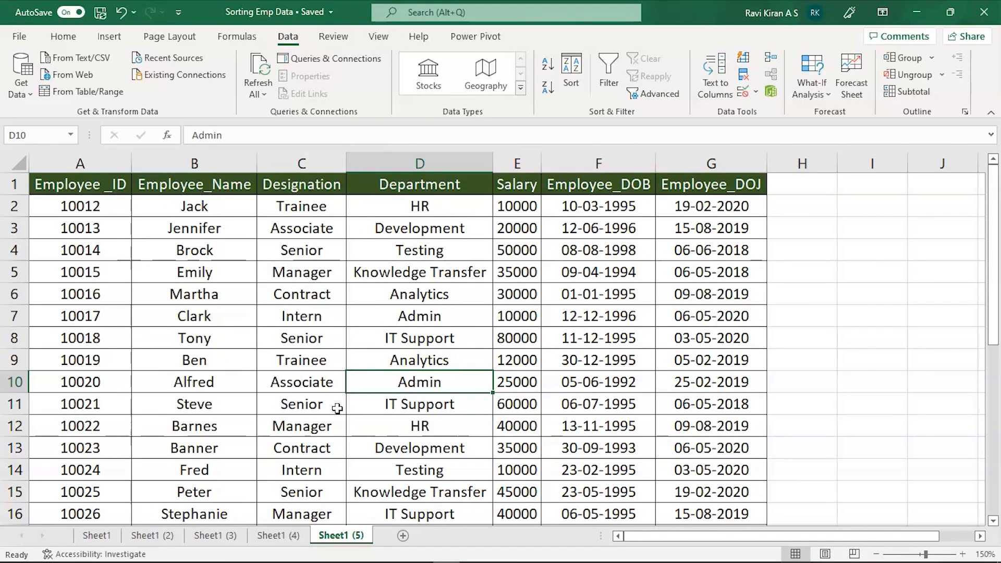
pyautogui.click(287, 541)
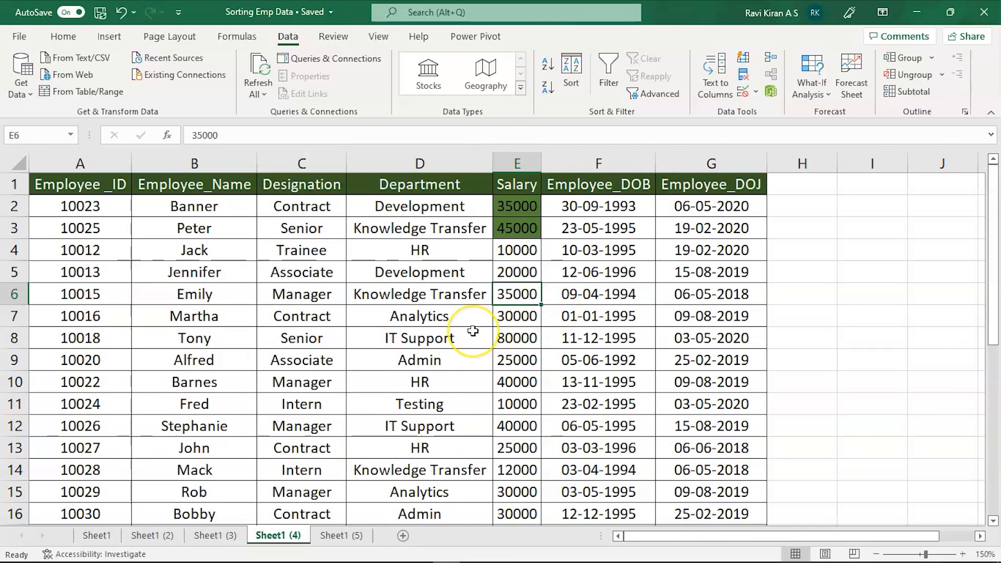
pyautogui.scroll(-1, 472, 331)
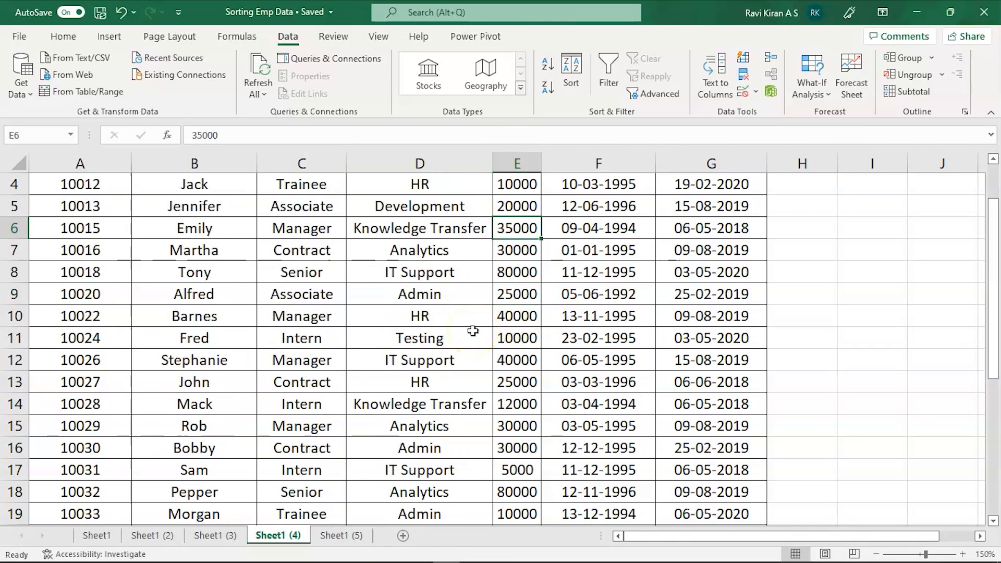
# Start a custom sort of the employee table on Sheet1 (5) with Employee_ID as the sort column
pyautogui.click(335, 534)
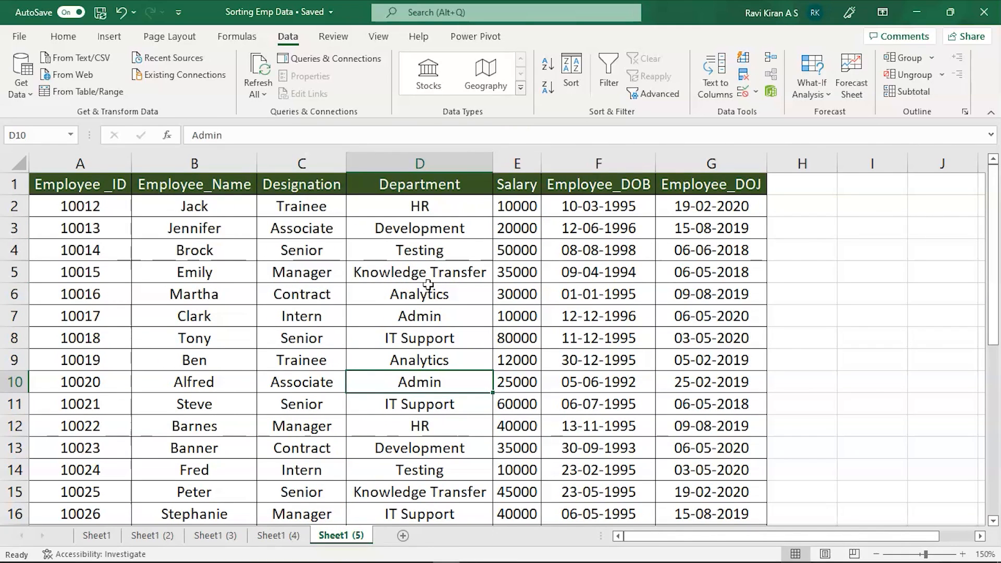
pyautogui.click(574, 82)
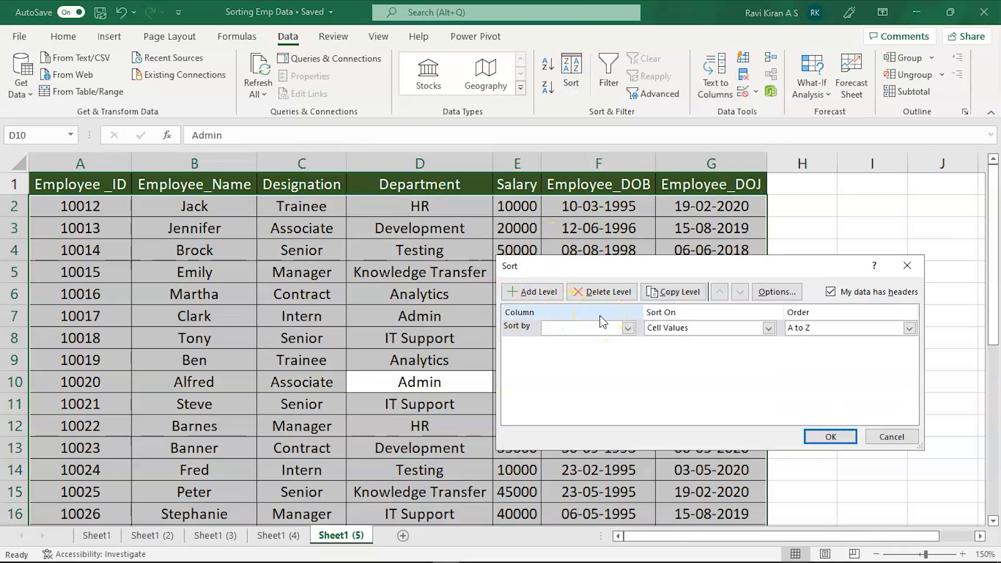
pyautogui.click(637, 328)
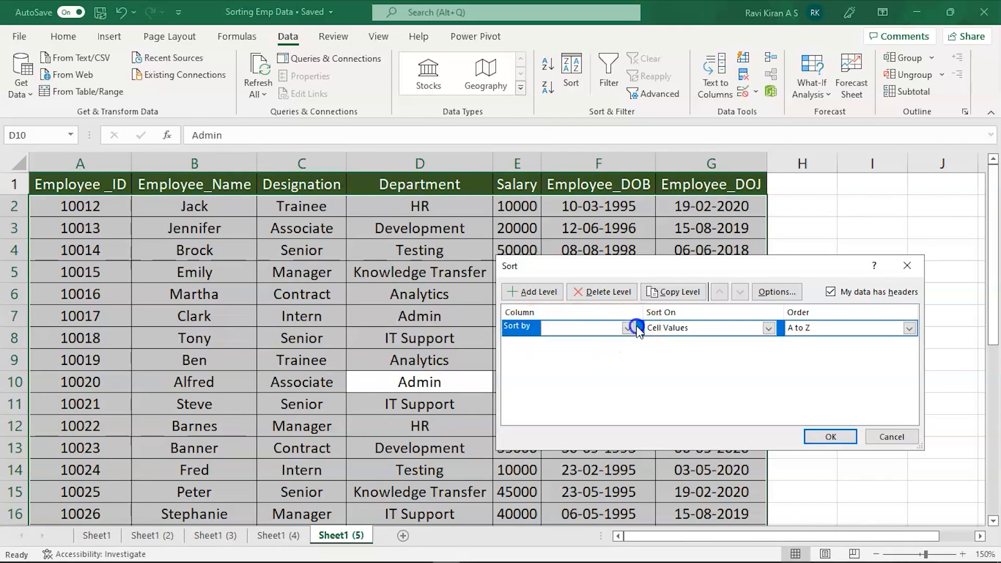
pyautogui.click(629, 328)
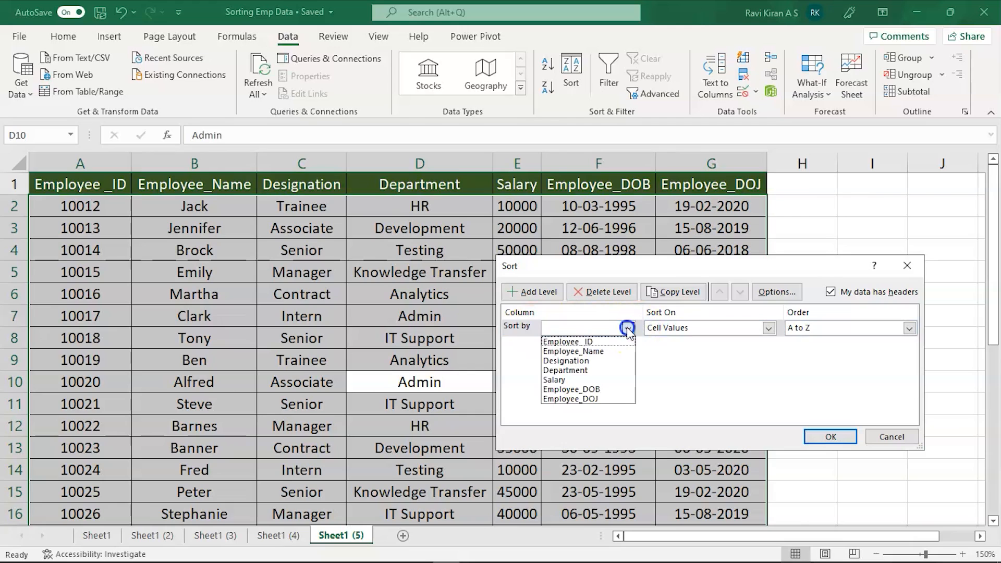
pyautogui.click(573, 341)
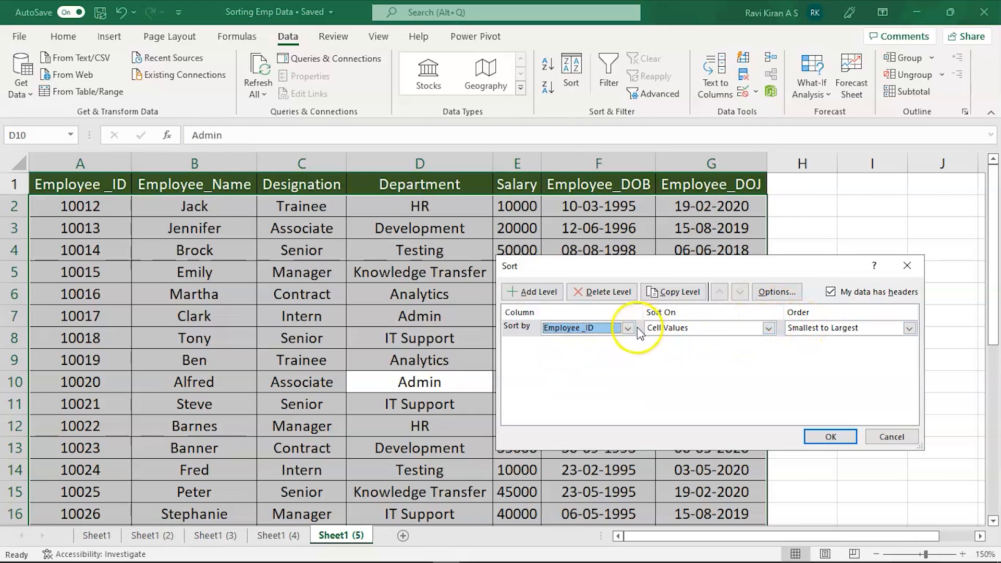
pyautogui.click(563, 367)
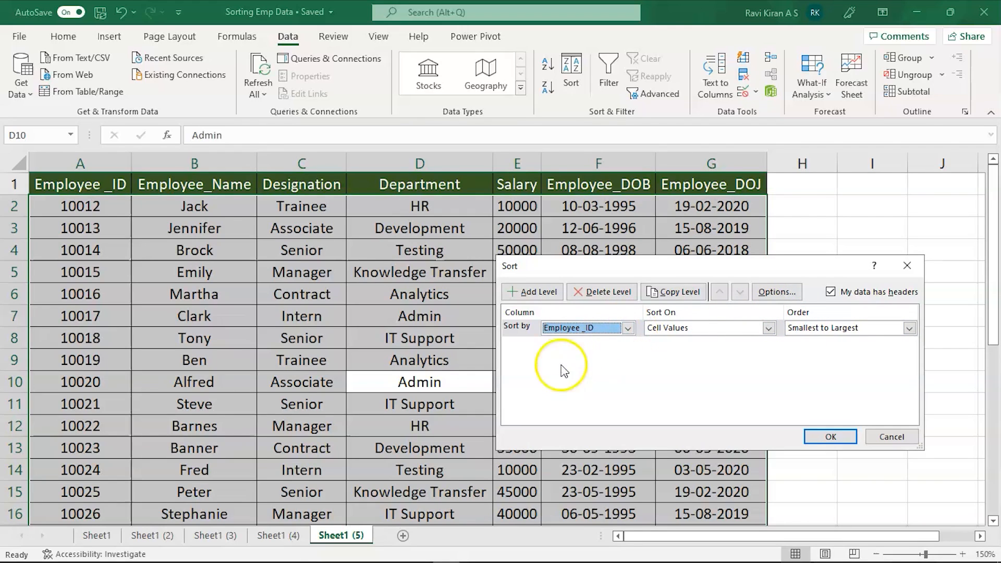
# Add a second sort level that uses the Employee_Name column
pyautogui.click(537, 291)
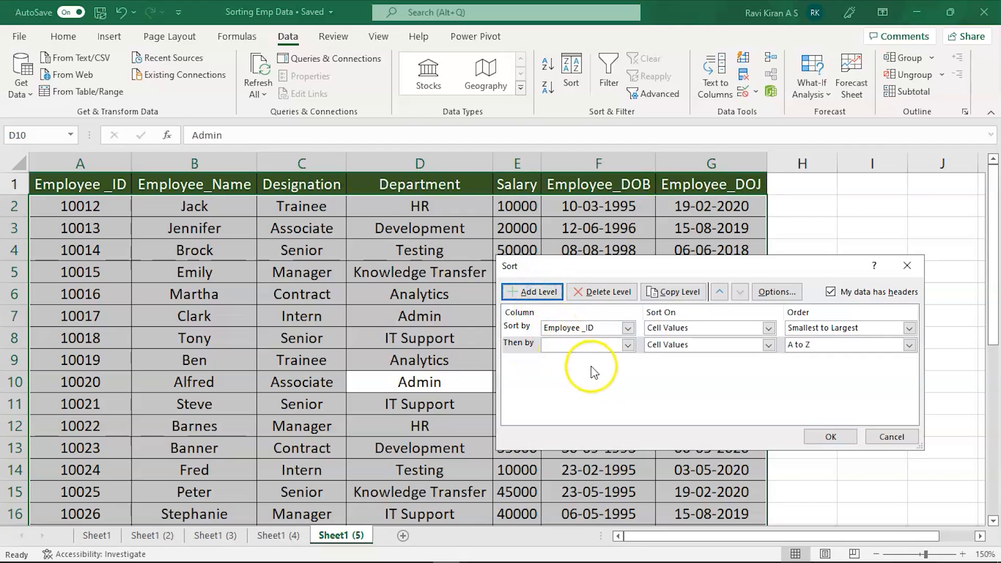
pyautogui.click(628, 345)
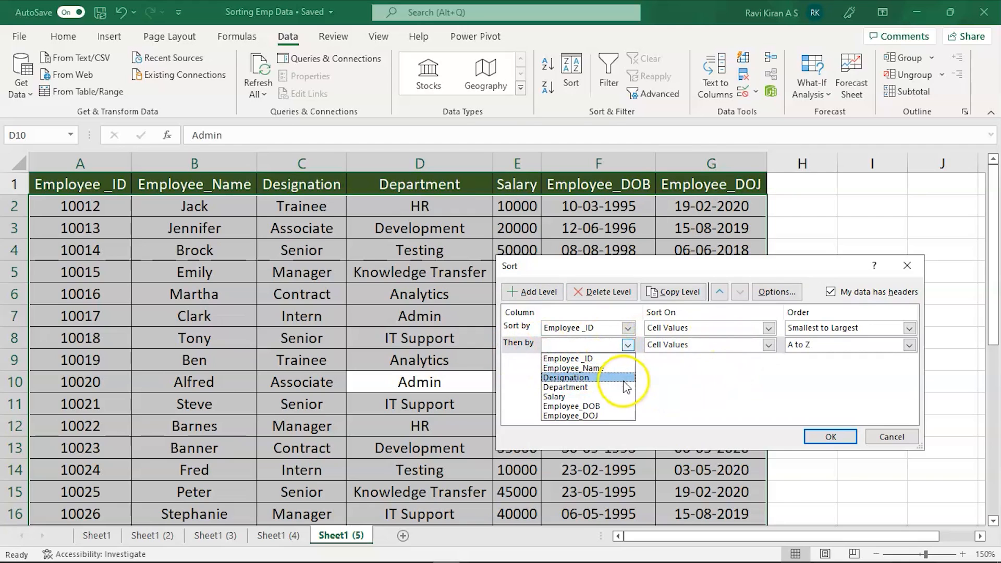
pyautogui.click(601, 369)
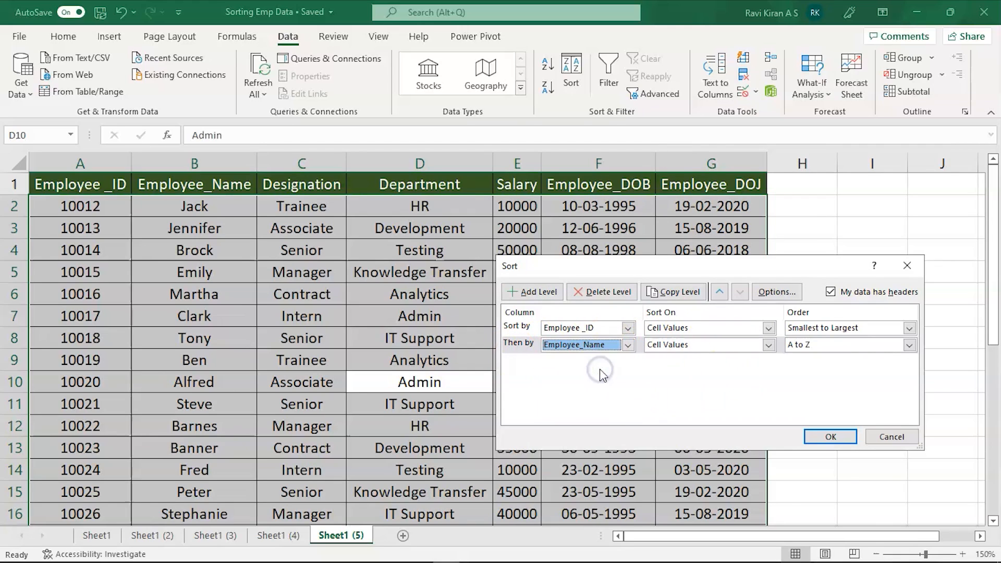
# Change the first sort level's column to Employee_Name and the second level's column to Salary
pyautogui.click(512, 328)
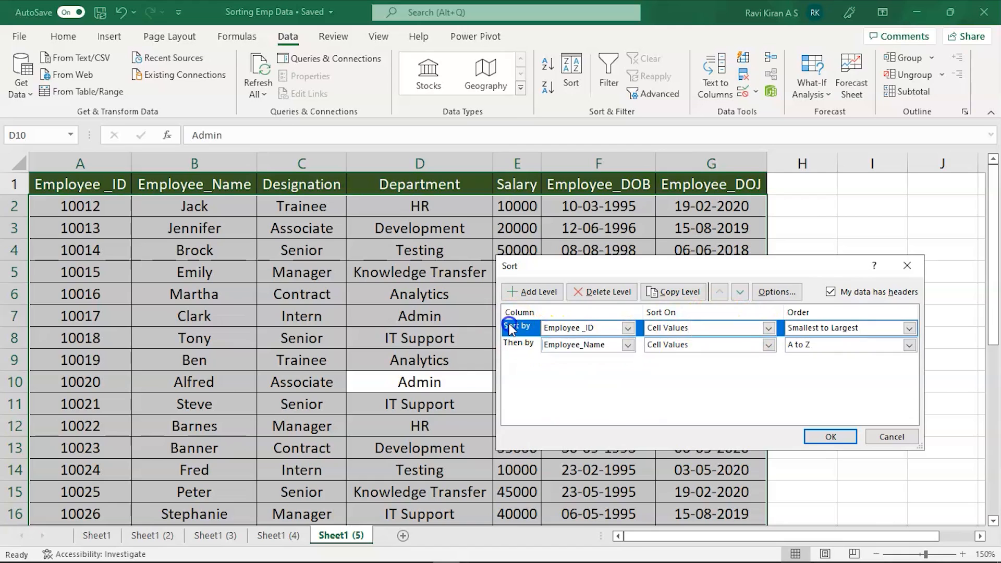
pyautogui.click(628, 328)
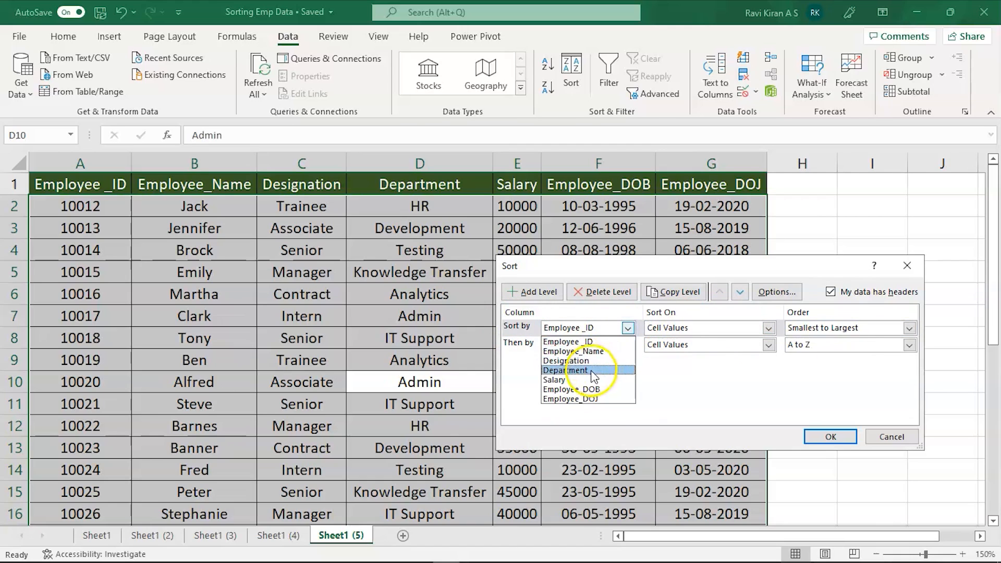
pyautogui.click(599, 352)
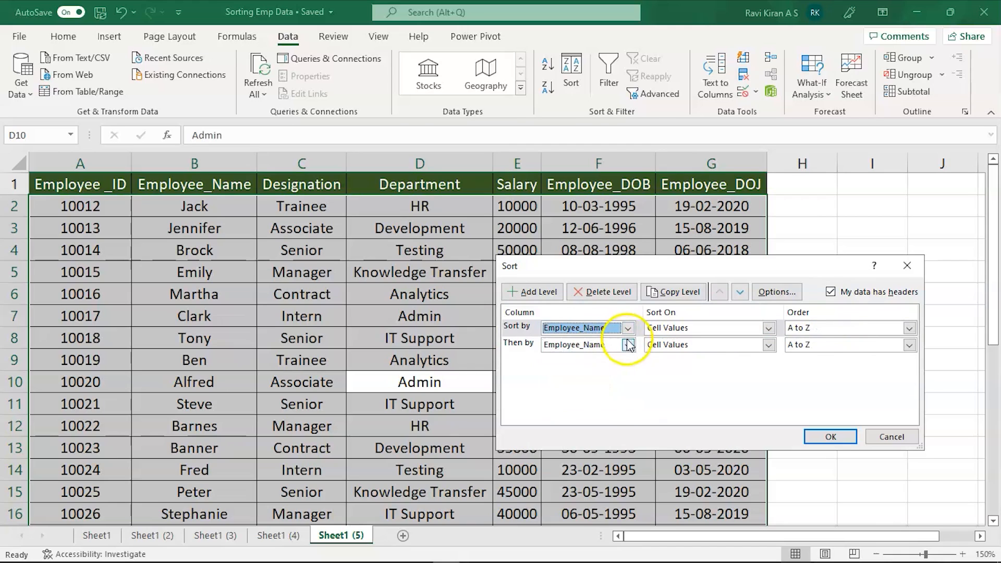
pyautogui.click(628, 344)
pyautogui.click(576, 396)
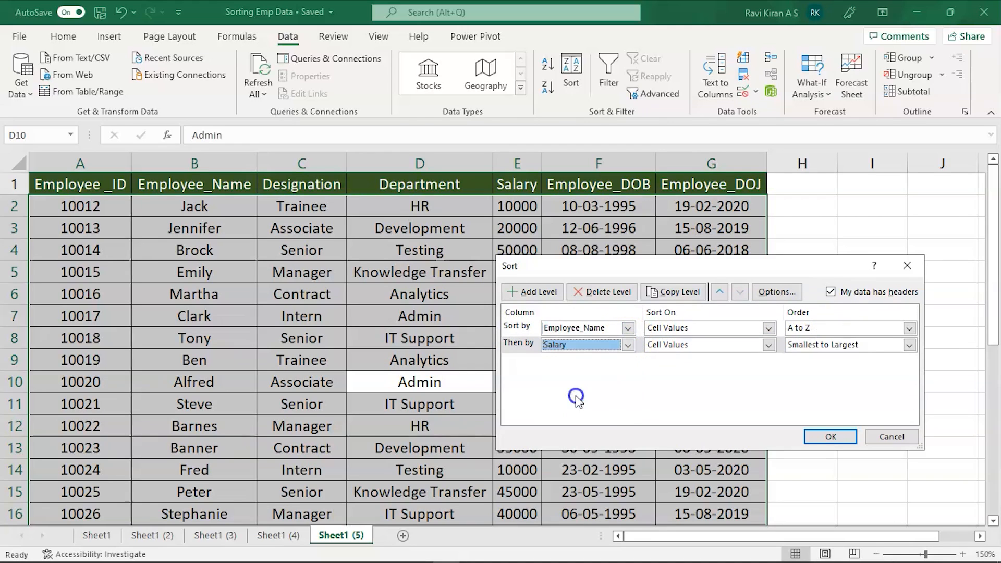
# Keep Employee_Name ordered A to Z and Salary Smallest to Largest, and apply the two-level sort
pyautogui.click(829, 328)
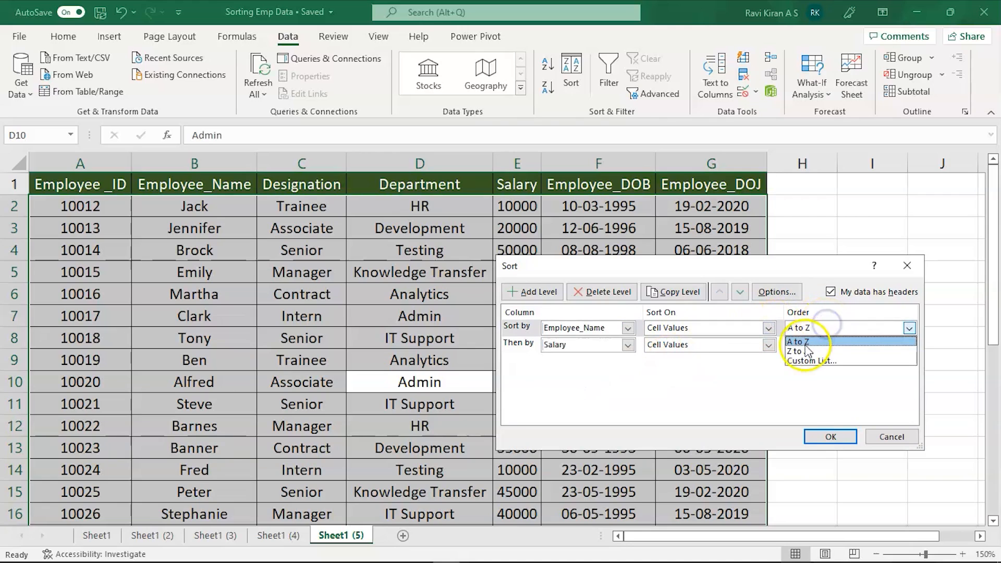
pyautogui.click(801, 405)
pyautogui.click(822, 345)
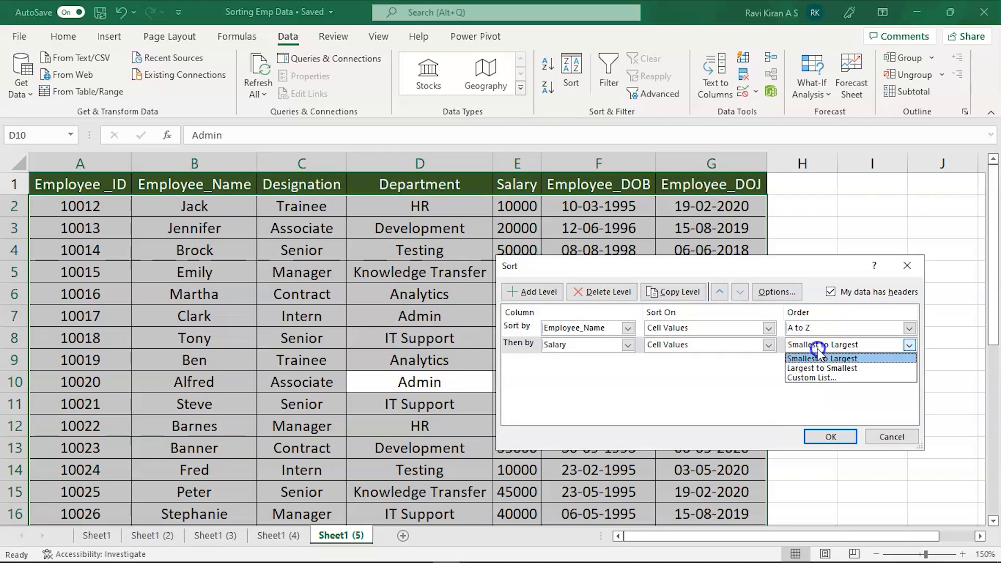
pyautogui.click(822, 359)
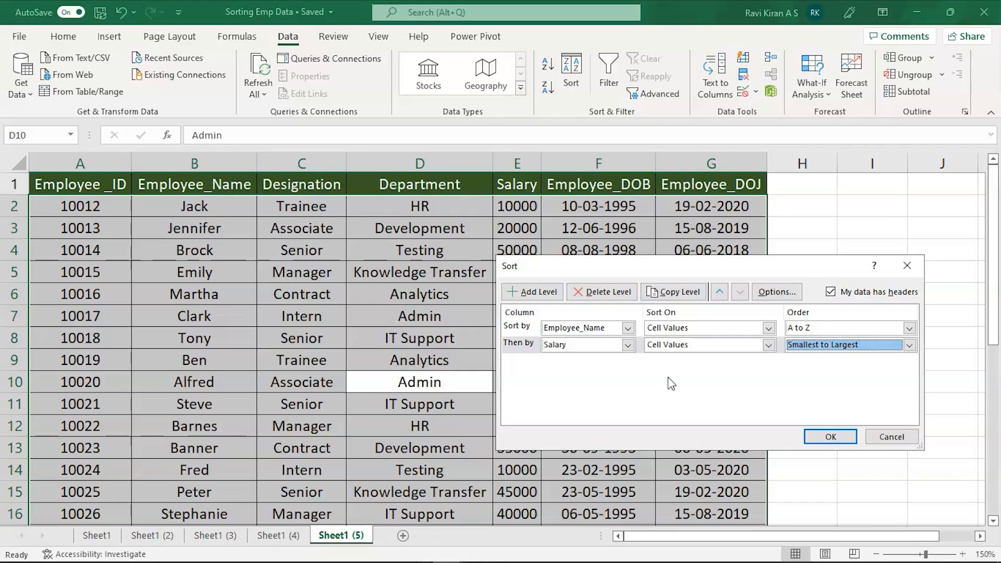
pyautogui.click(831, 434)
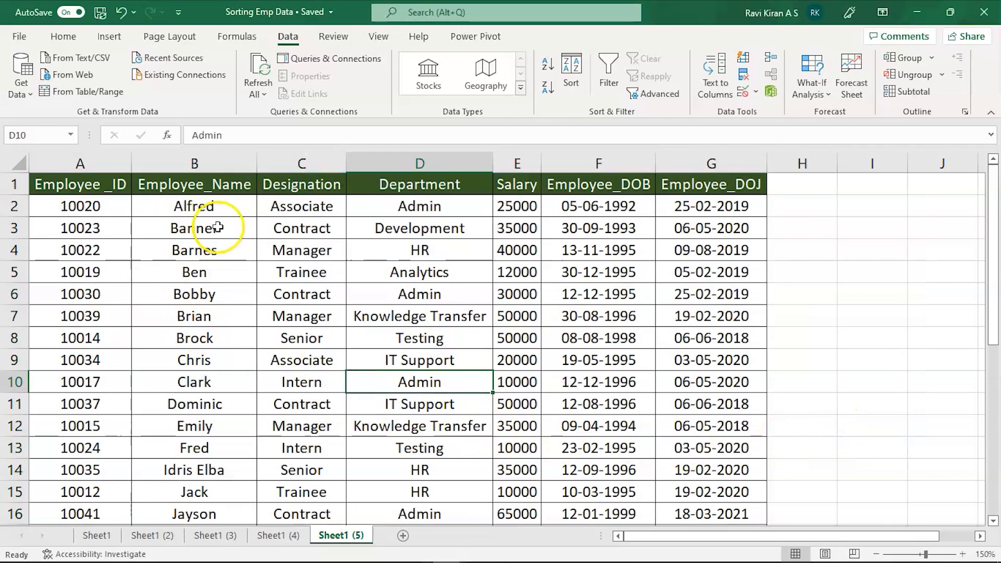
# Examine the employee names and their salaries in the first sorted rows of Sheet1 (5)
pyautogui.click(196, 206)
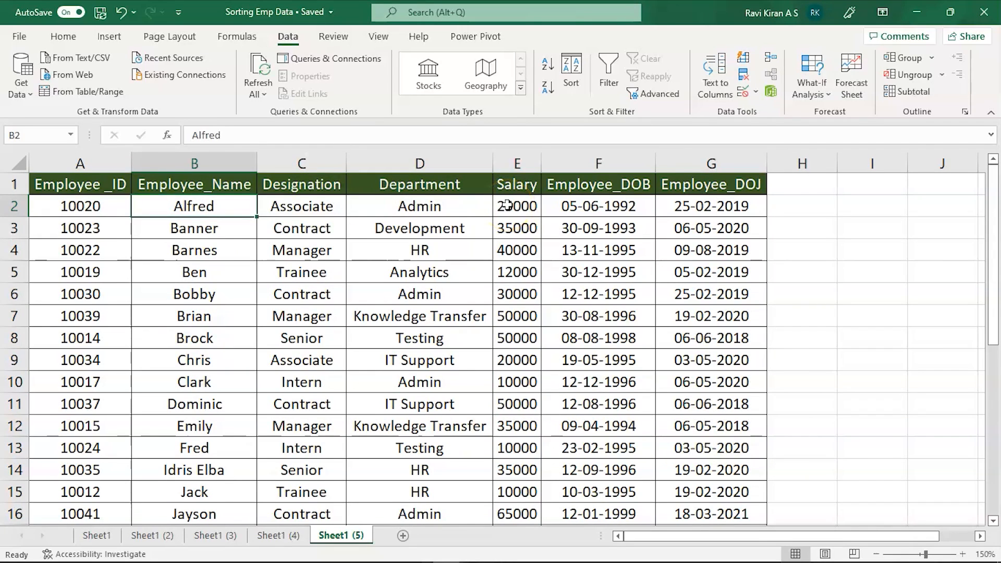
pyautogui.click(508, 205)
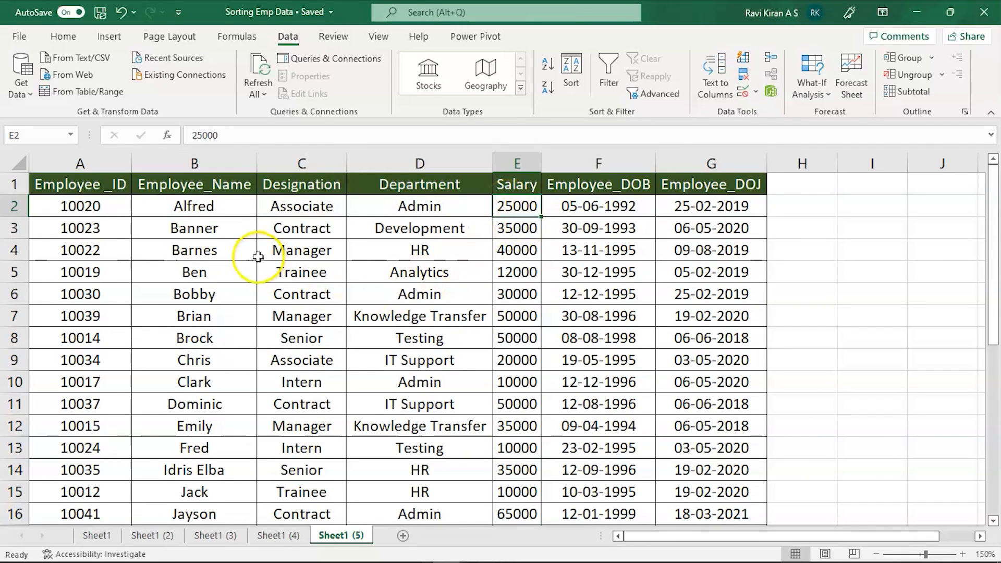
pyautogui.click(228, 231)
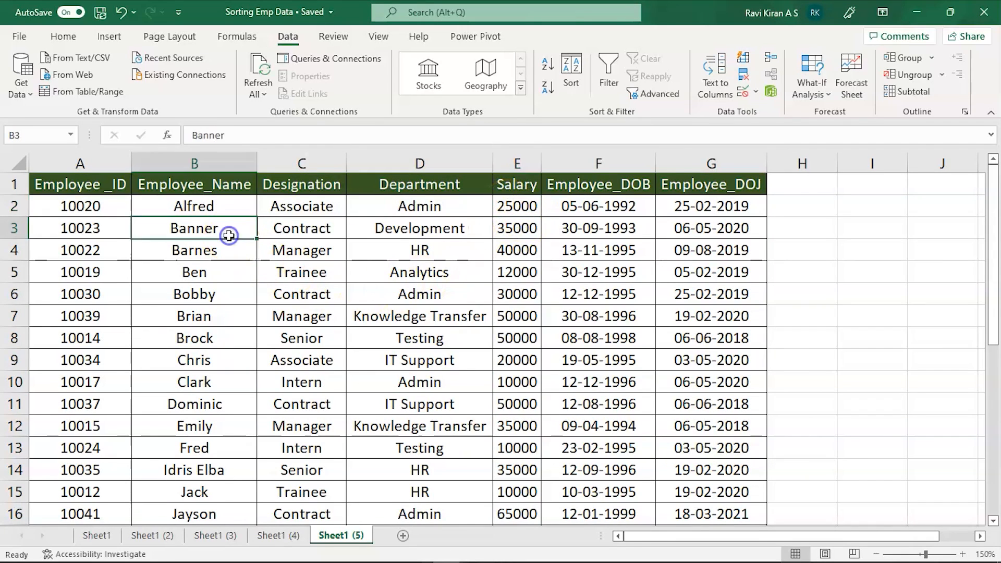
pyautogui.click(204, 273)
pyautogui.click(222, 277)
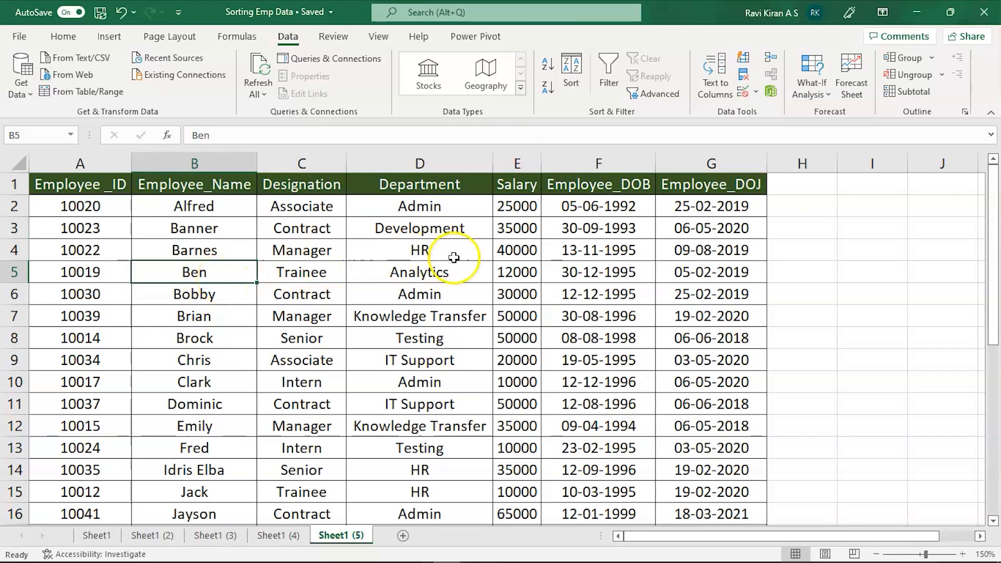
pyautogui.click(517, 273)
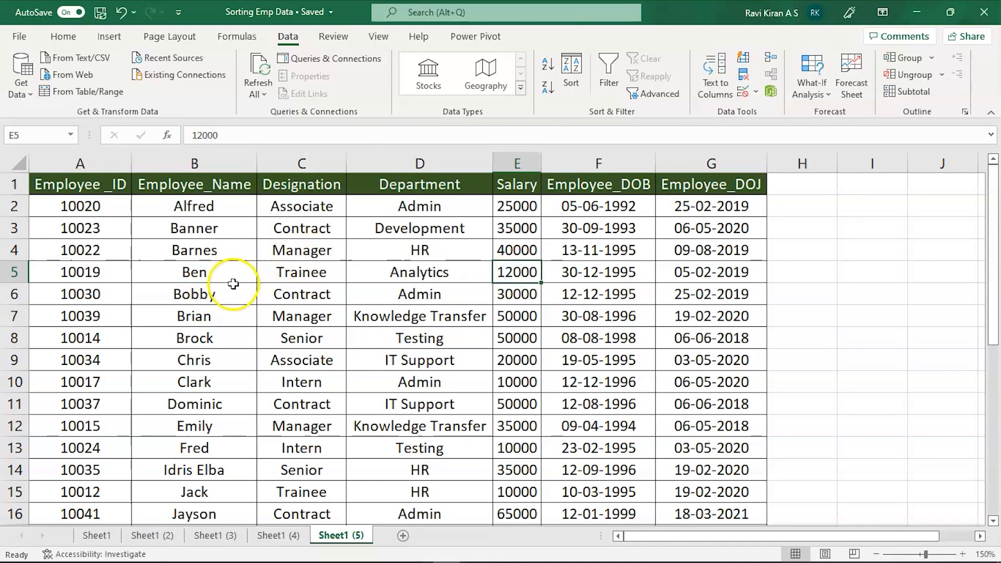
pyautogui.click(214, 275)
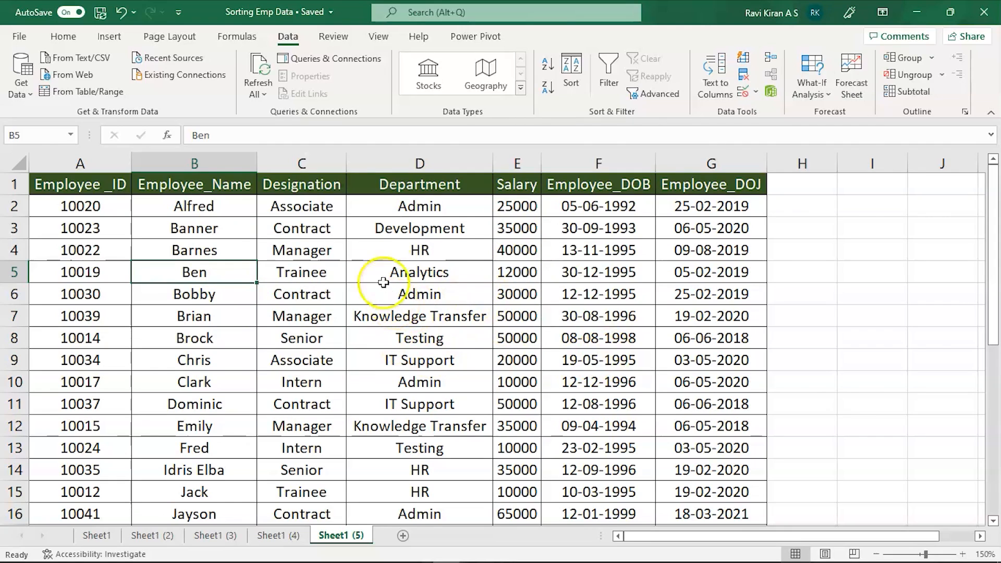
# Review the table's custom sort settings and reapply the Employee_Name and Salary levels
pyautogui.click(572, 76)
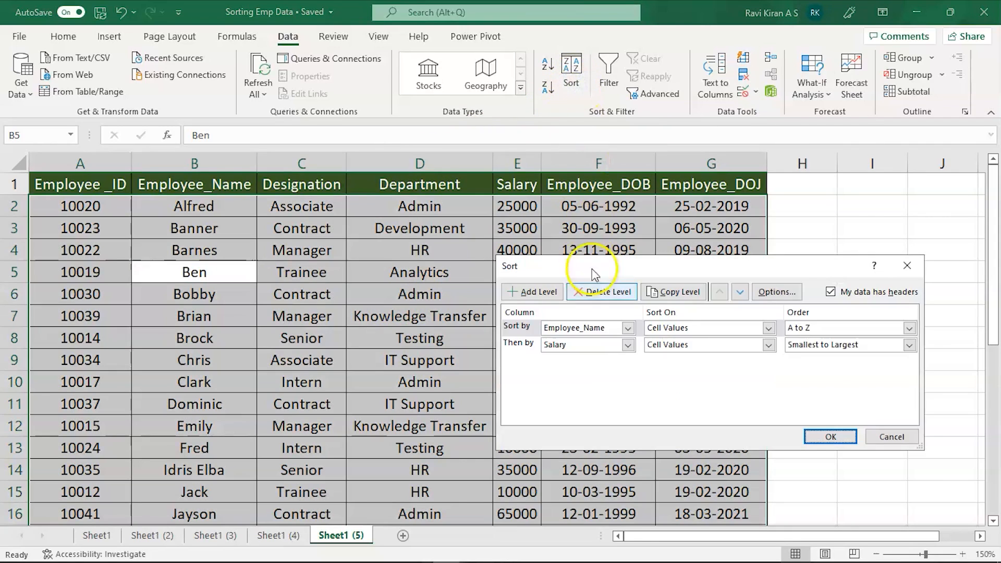
pyautogui.click(824, 436)
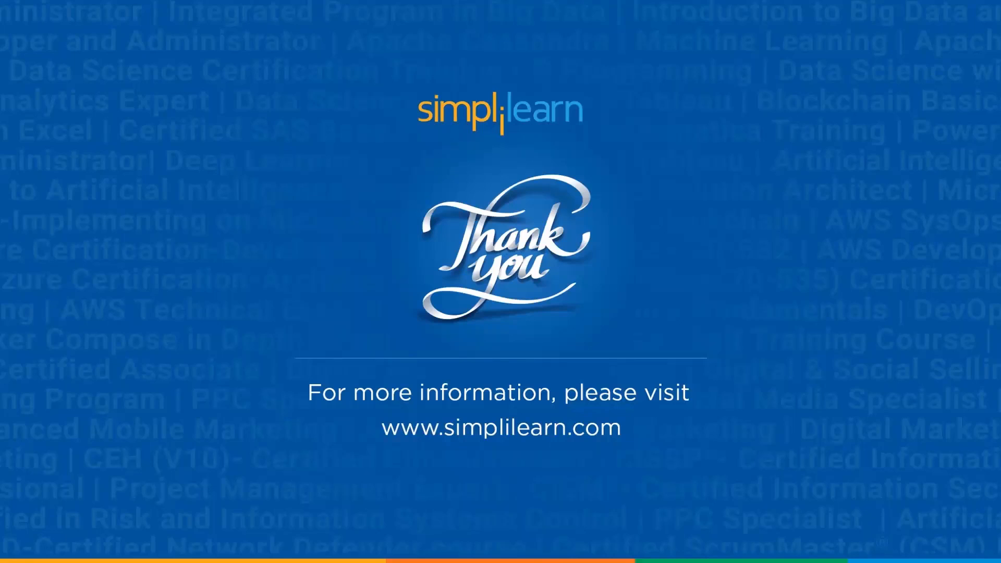